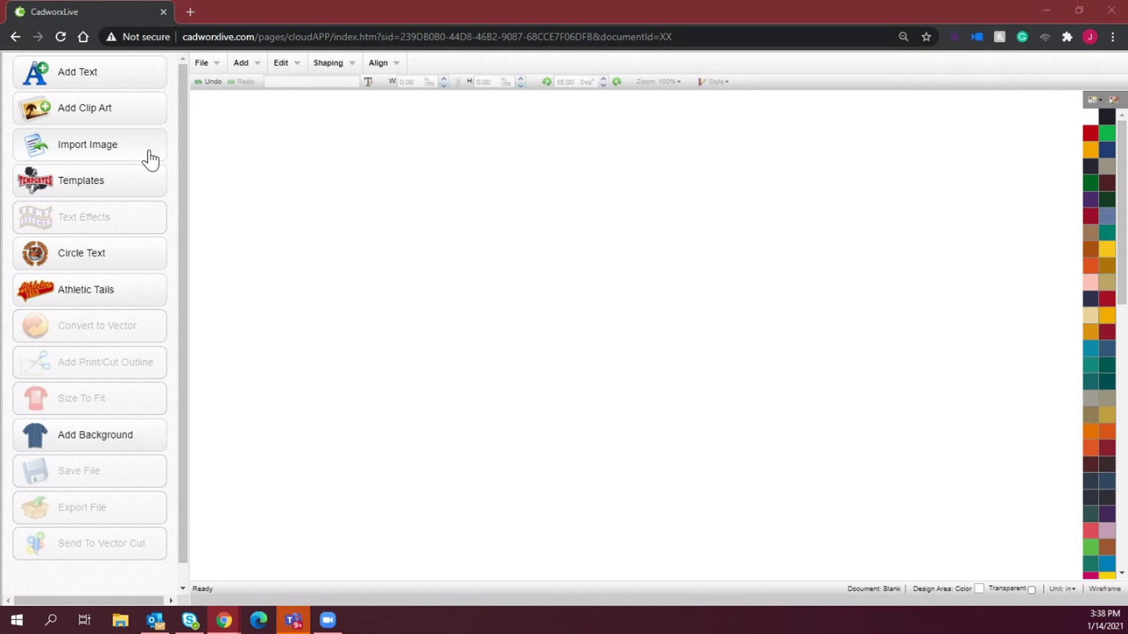
Step: Add a text element reading 'YOU' in Averta-Regular from the 2020 new font folder
click(131, 78)
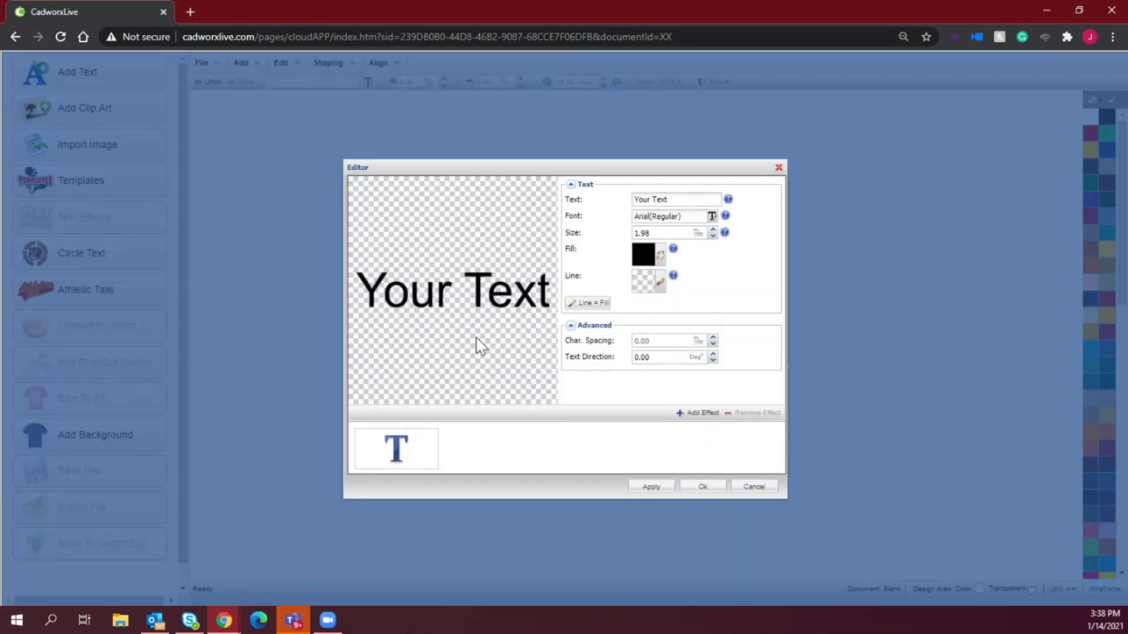
triple_click(688, 199)
text(YOU)
click(718, 494)
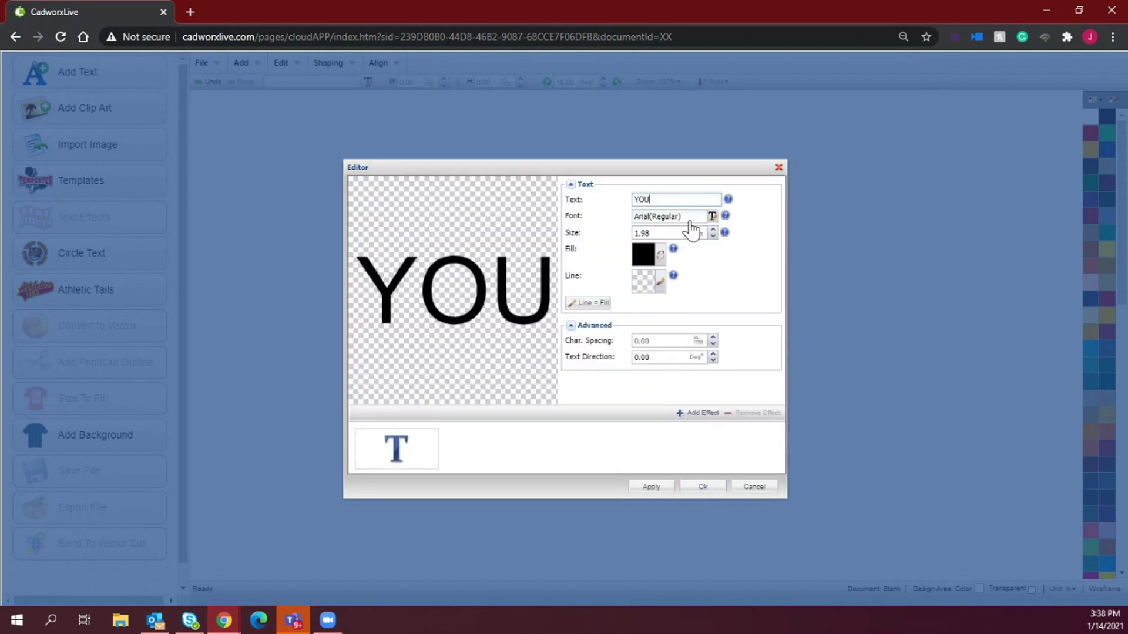
click(712, 217)
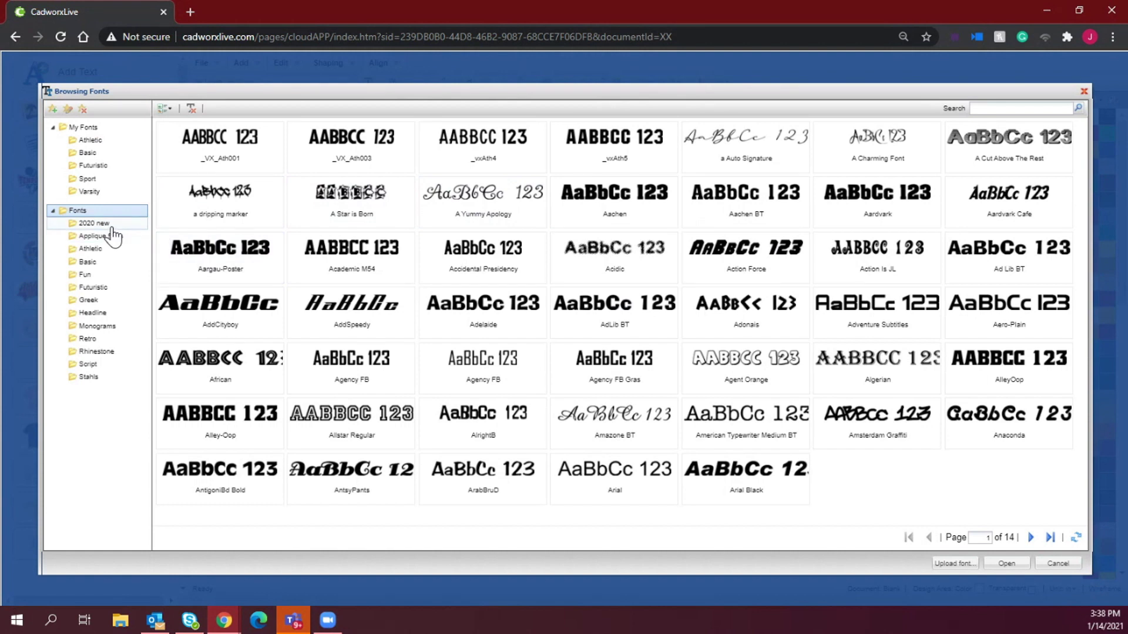
click(112, 228)
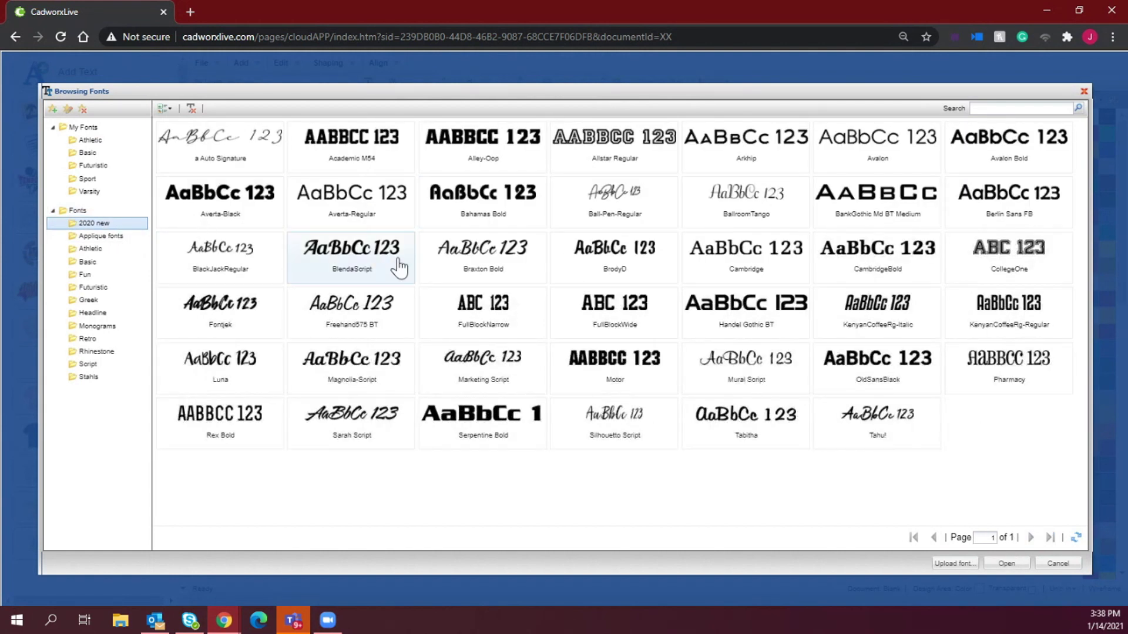
double_click(380, 214)
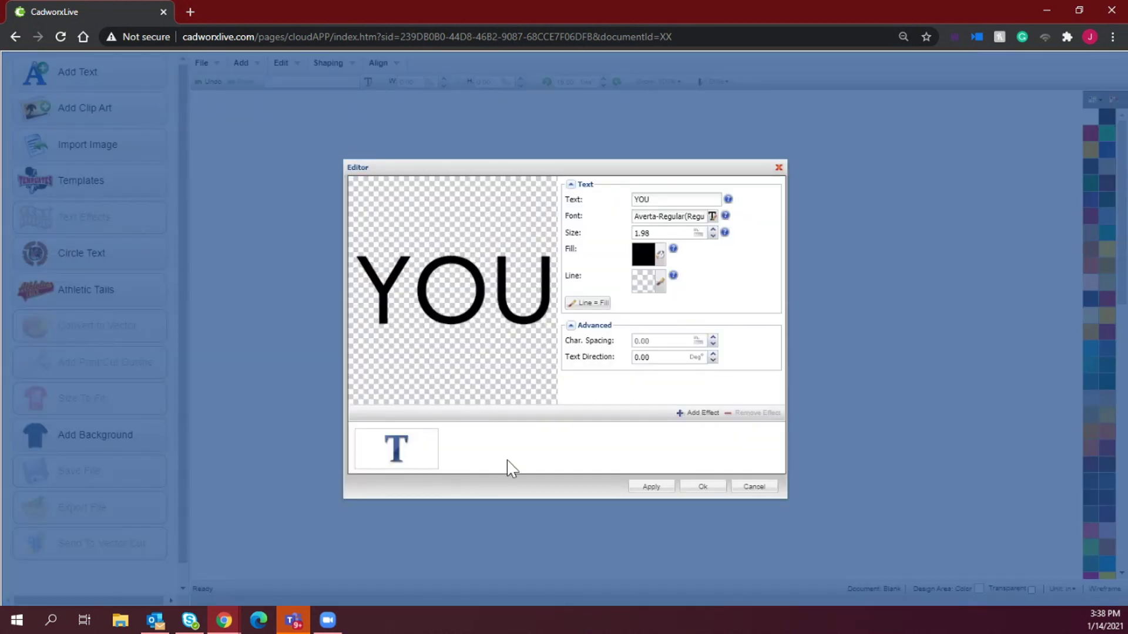
click(705, 490)
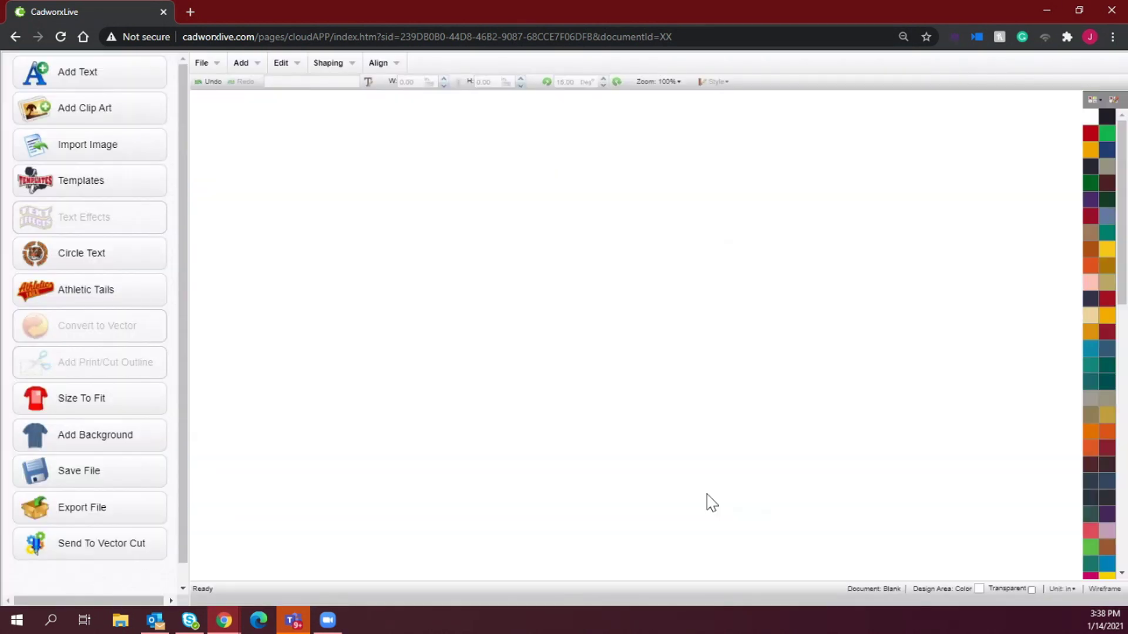
Step: Centre YOU on the page and place a duplicate of it directly below
drag(634, 350, 623, 267)
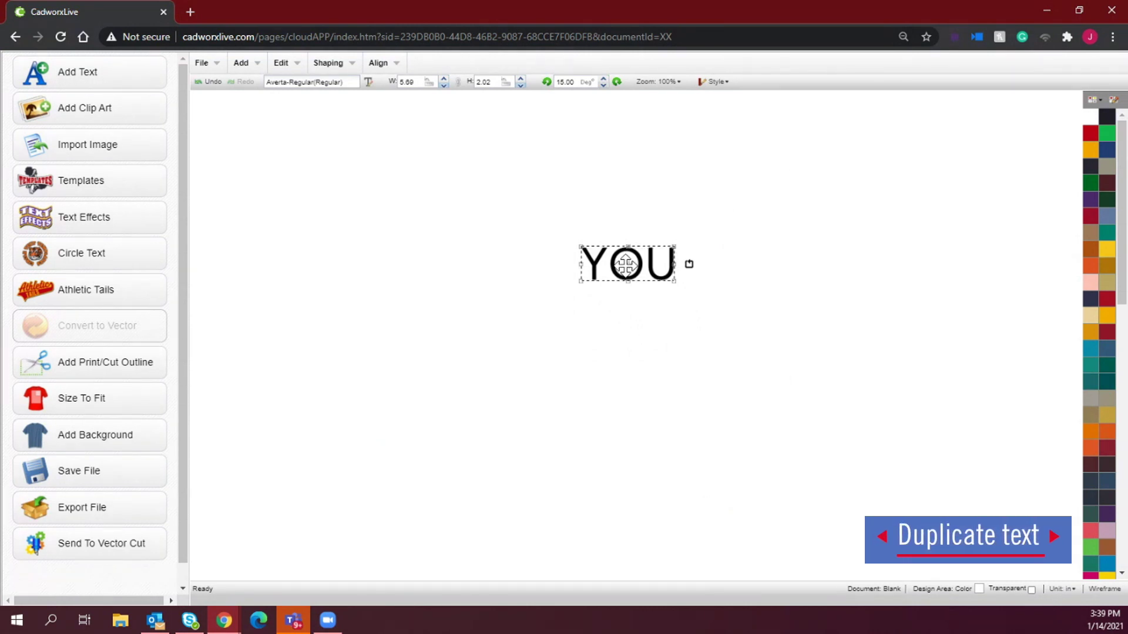
key(ctrl+d)
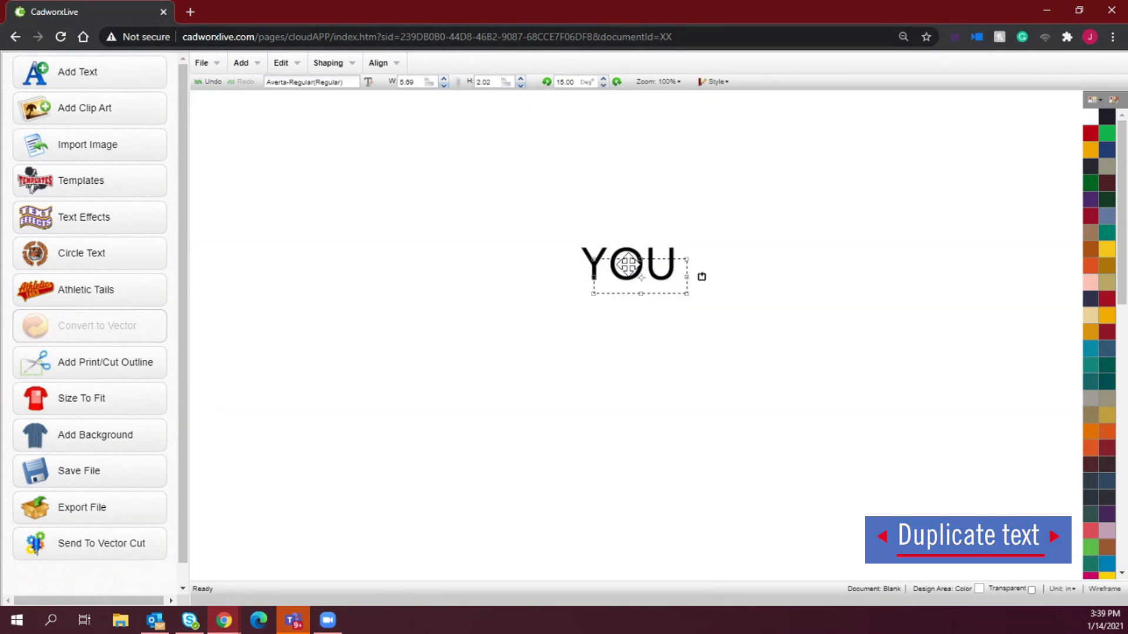
drag(638, 271, 627, 302)
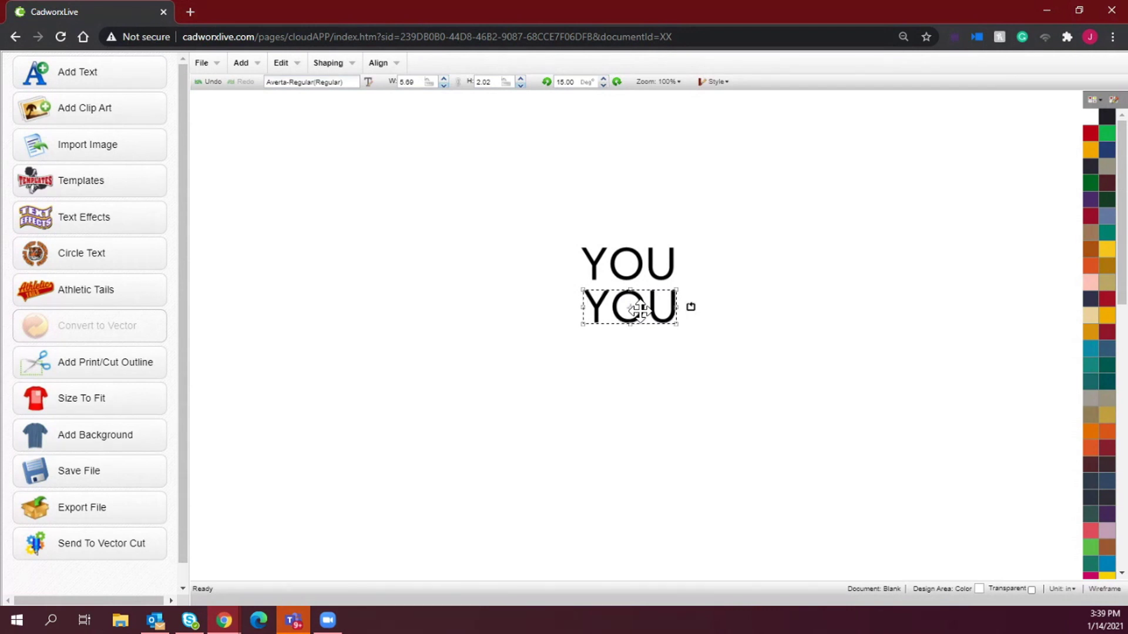
Step: Change the duplicate's text to 'ARE' and reopen its settings
double_click(639, 310)
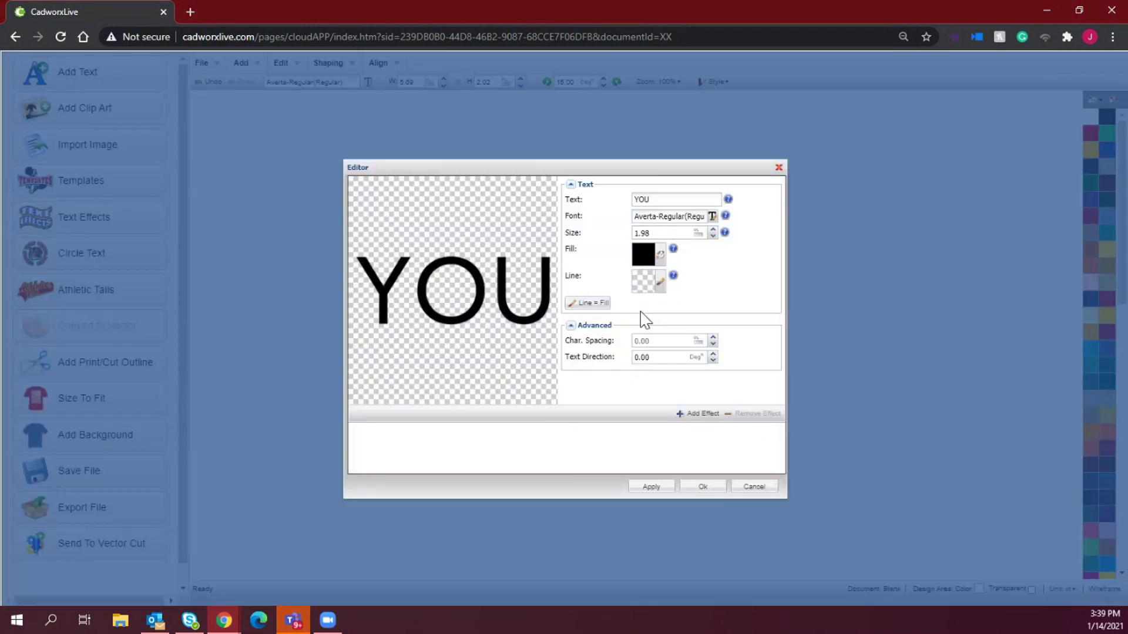
double_click(663, 201)
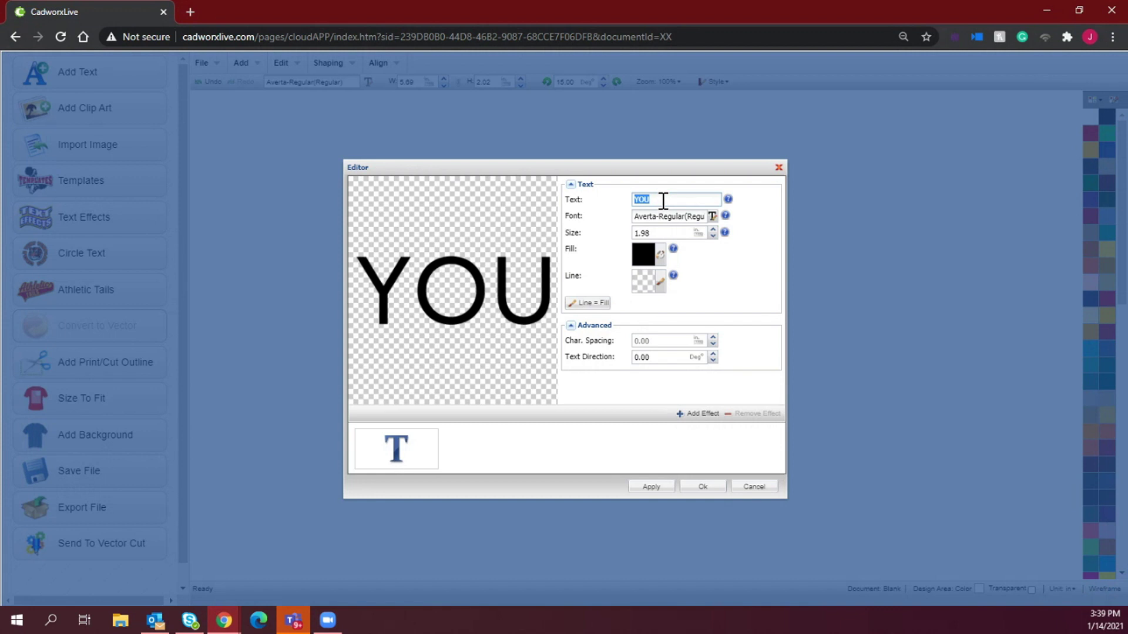
text(ARE)
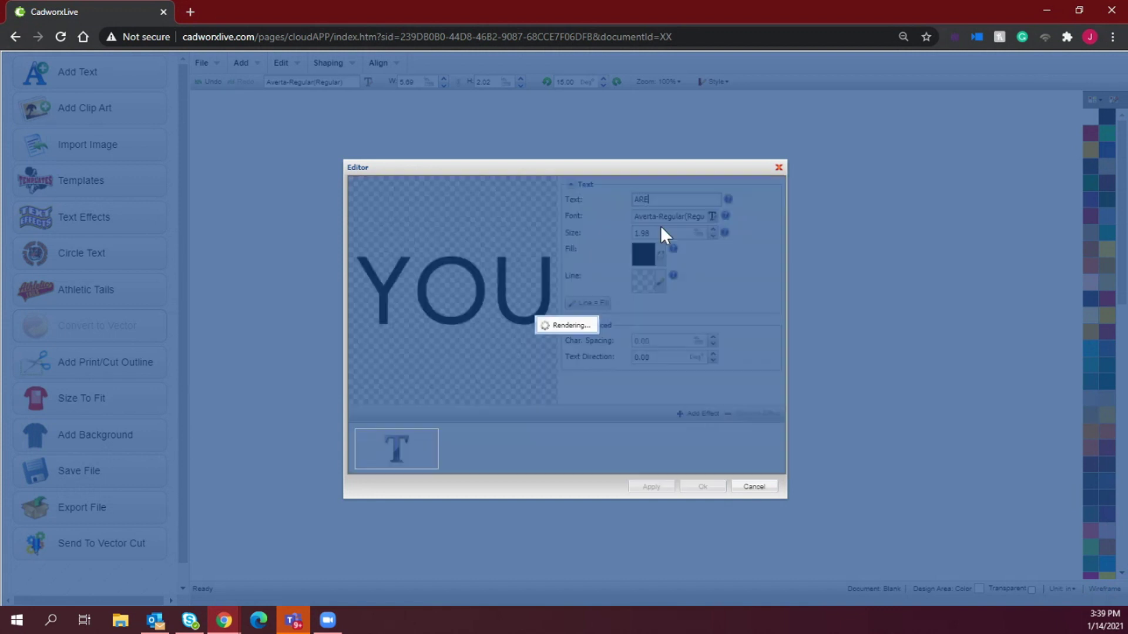
click(699, 485)
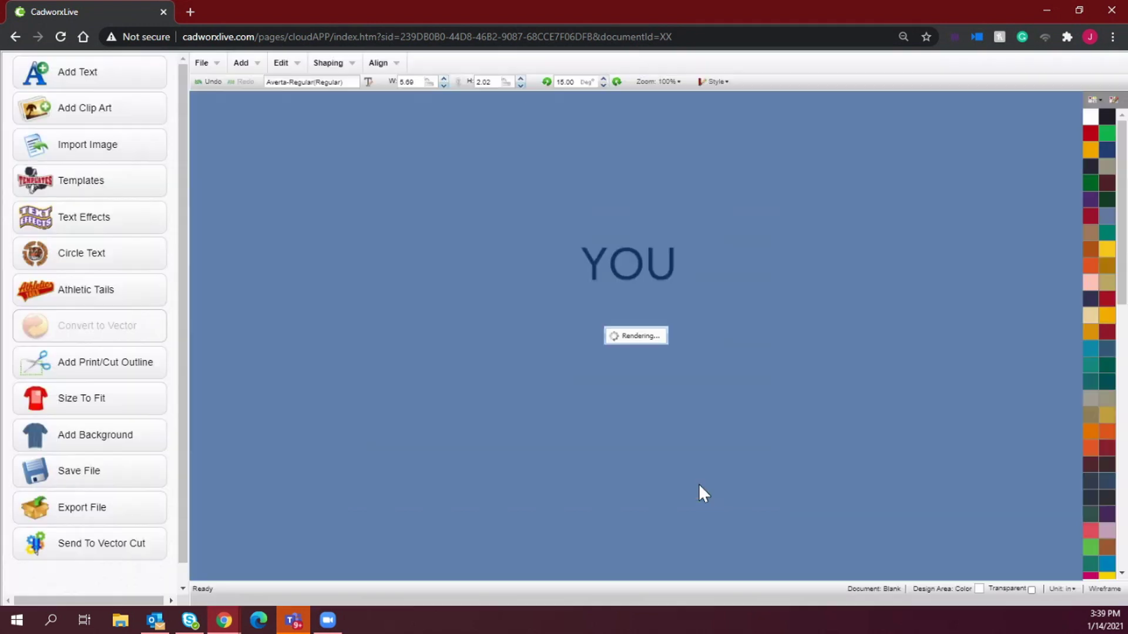
click(619, 314)
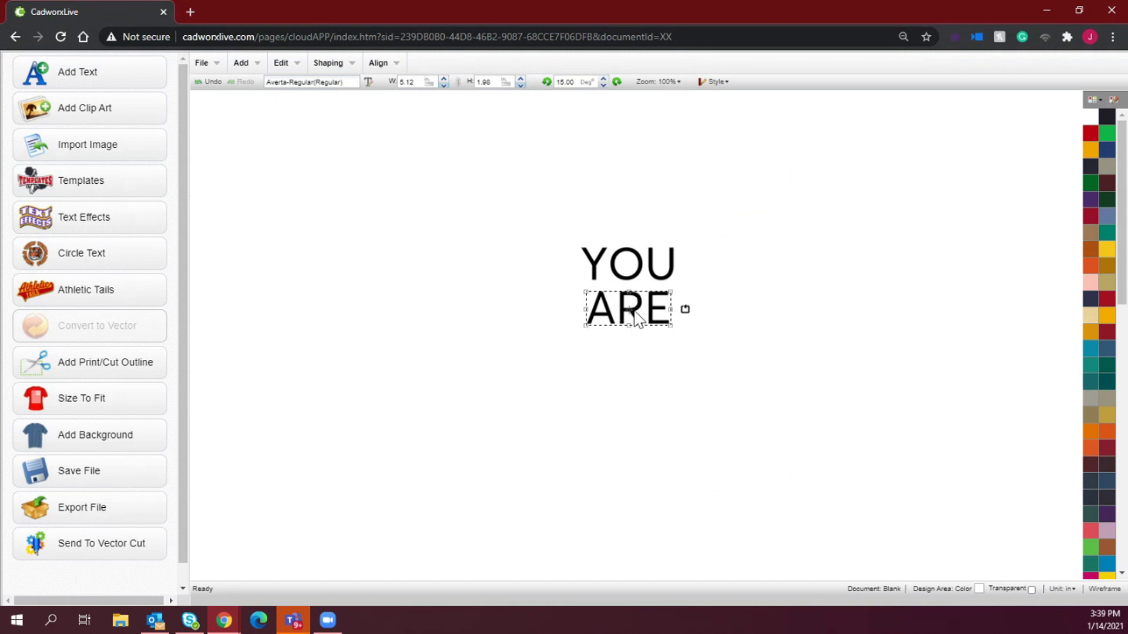
double_click(634, 311)
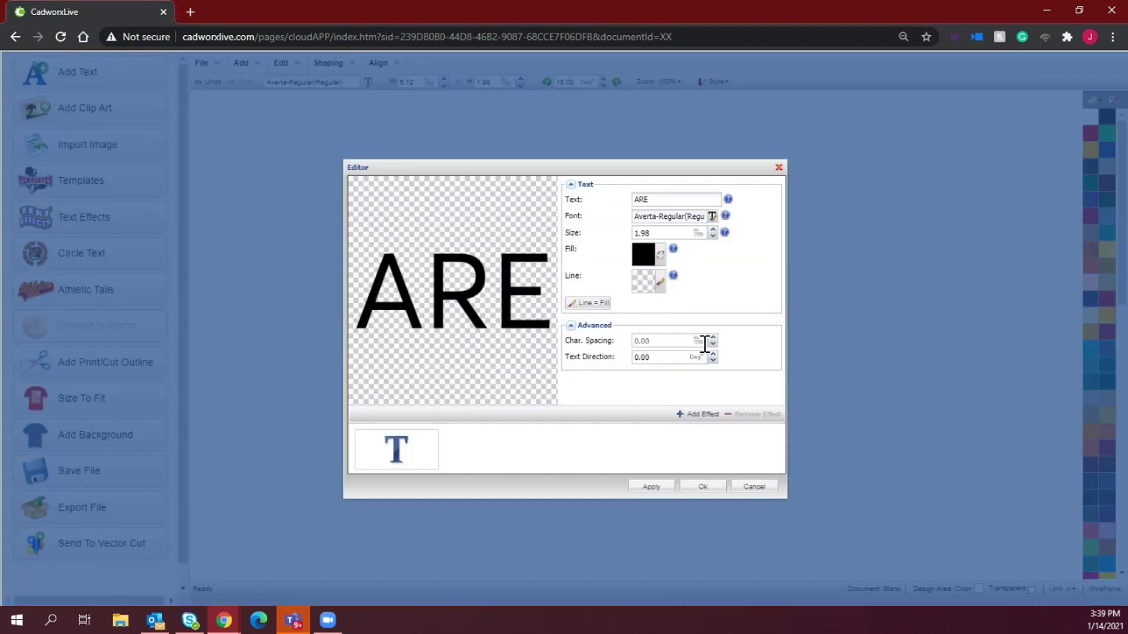
Step: Set ARE's character spacing to 0.2, widening it to about 5.52 in
click(675, 340)
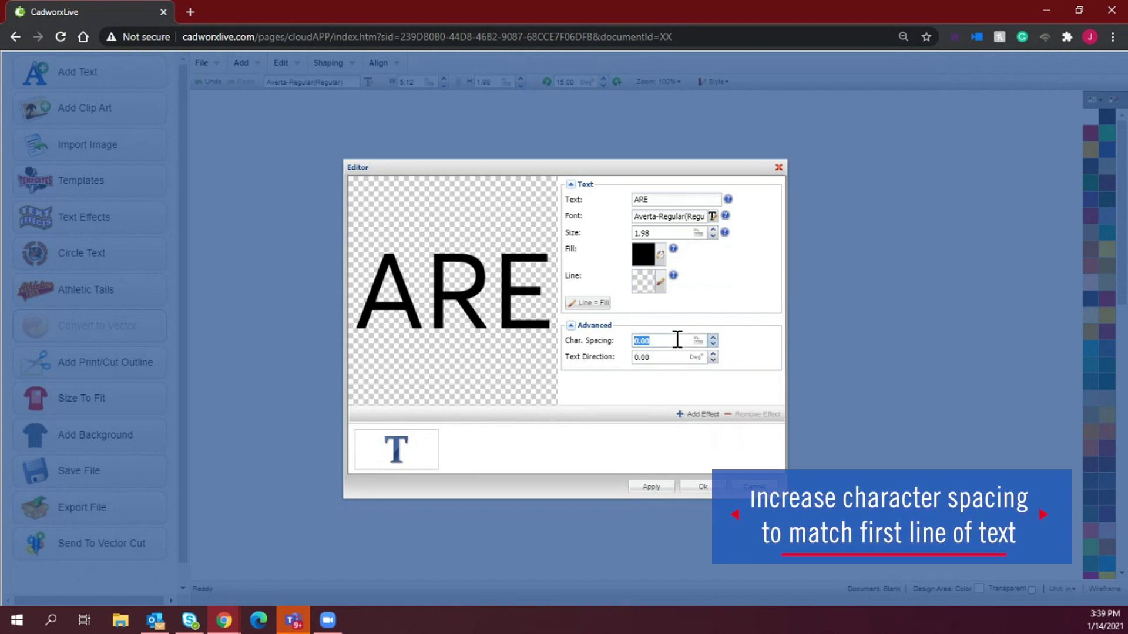
click(666, 344)
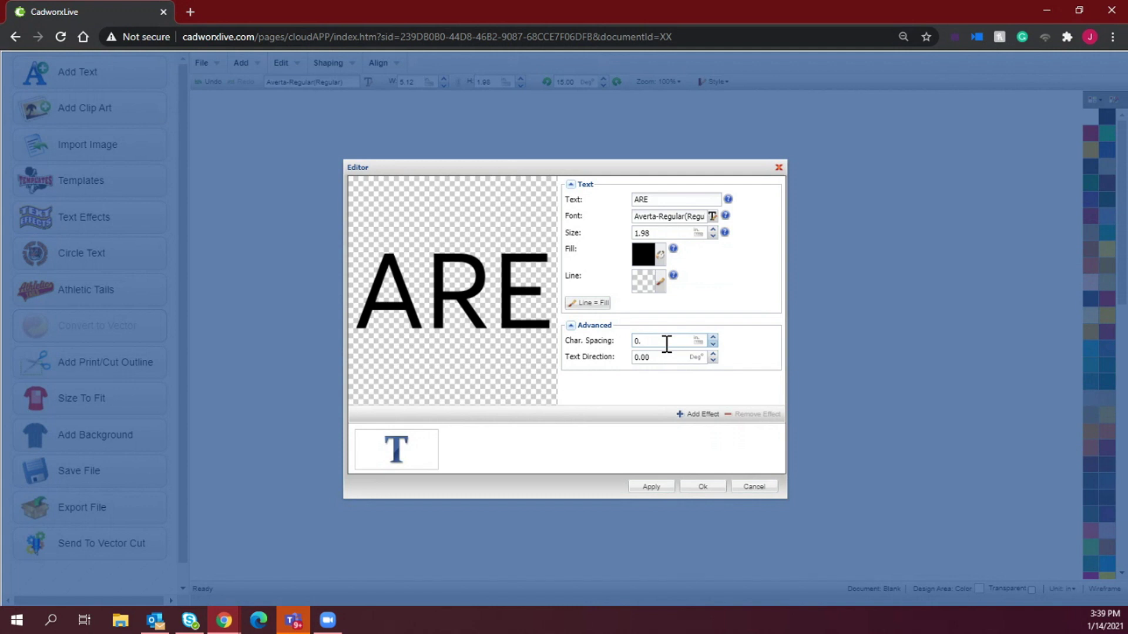
text(2)
click(702, 486)
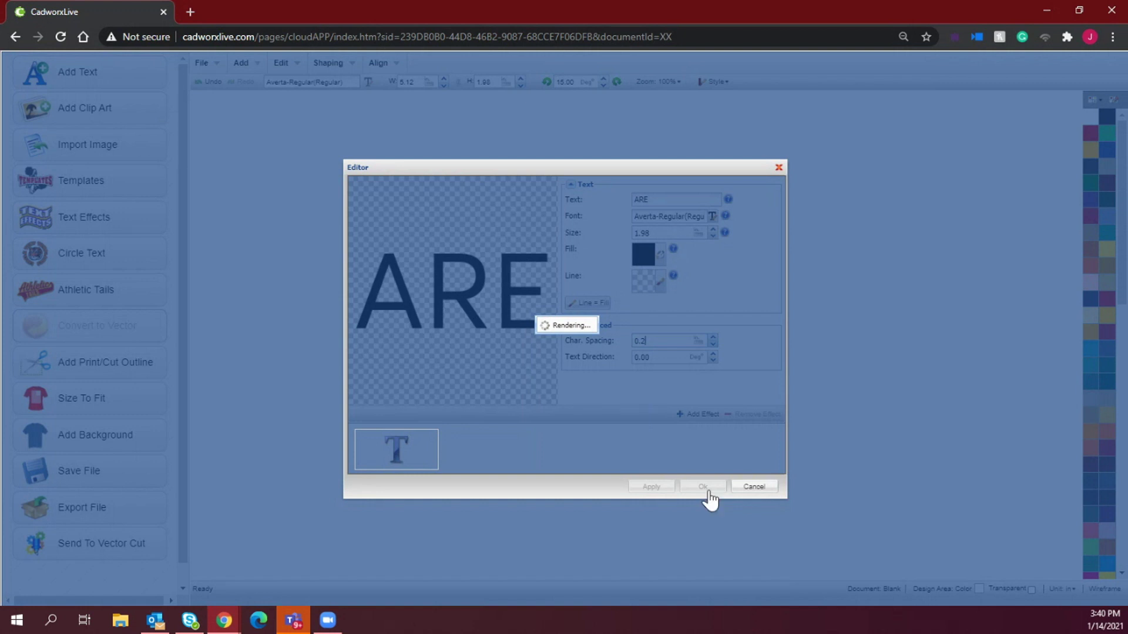
click(709, 489)
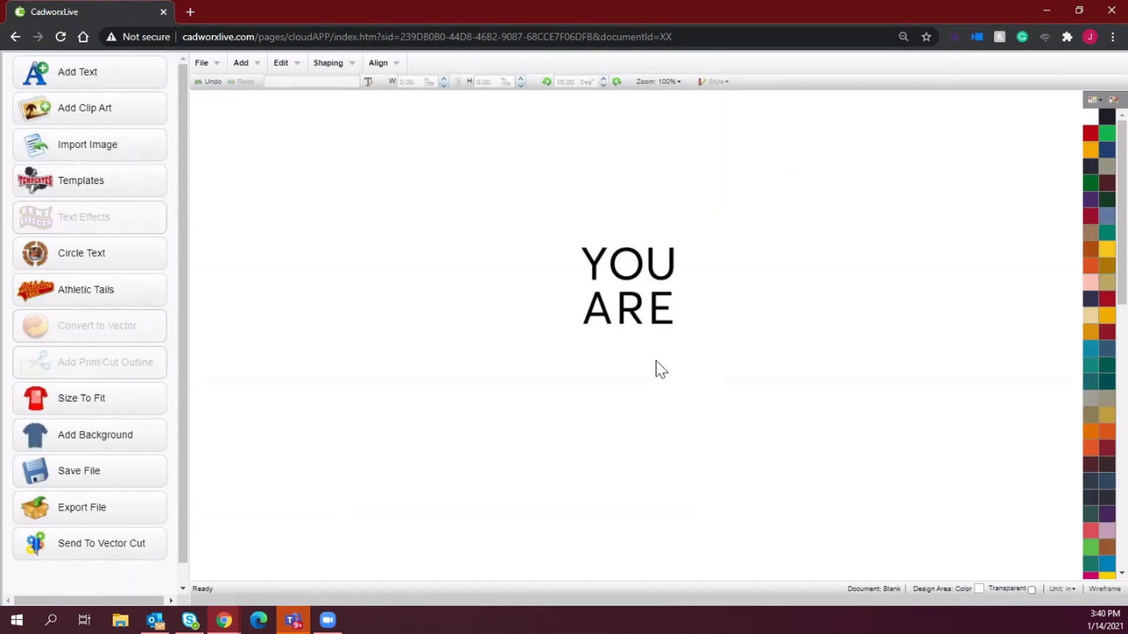
click(628, 312)
Step: Compare the widths of YOU and ARE, then place a duplicate of ARE below it
click(612, 267)
click(618, 304)
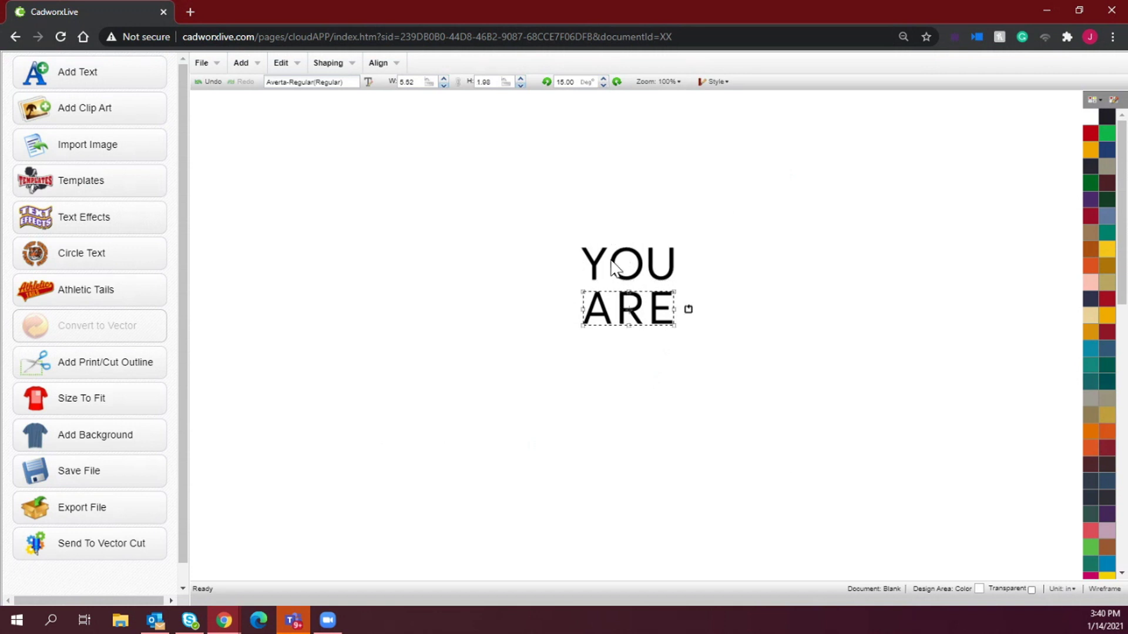
click(610, 265)
click(628, 317)
click(707, 310)
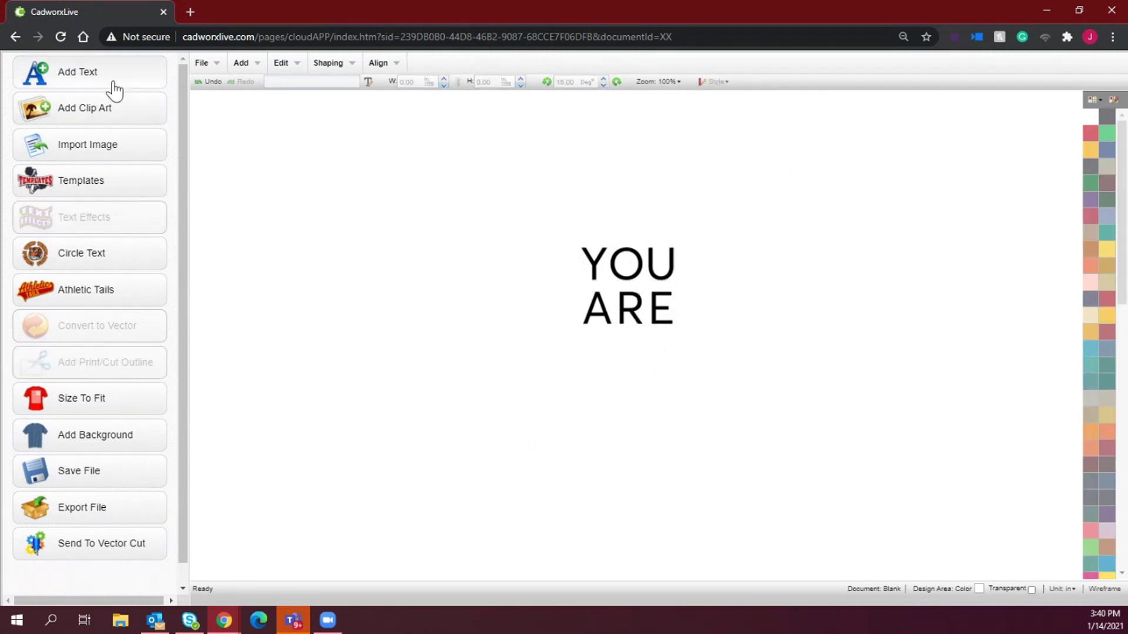
click(669, 314)
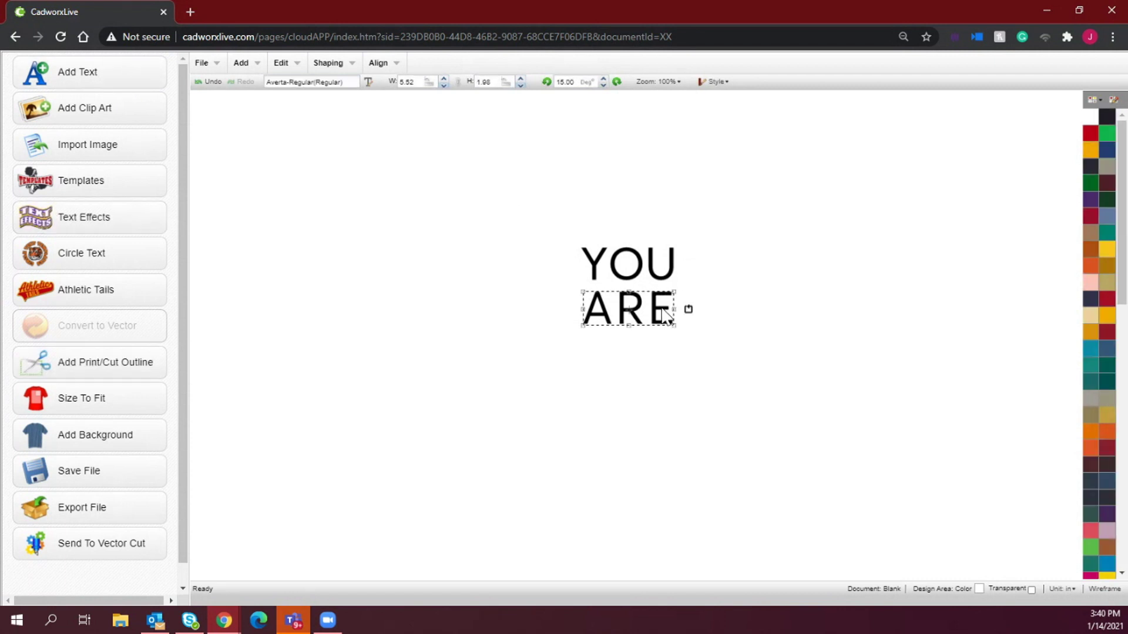
key(ctrl+d)
drag(631, 309, 631, 348)
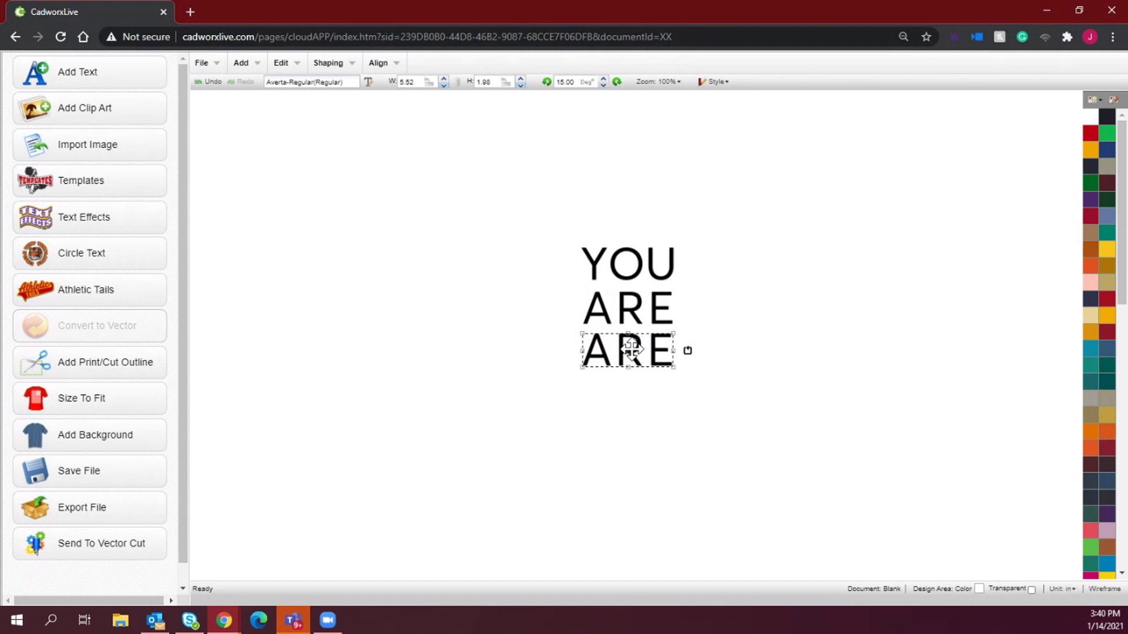
Step: Change the copy to 'golden' in Ball-Pen-Regular with 0.00 character spacing
double_click(631, 349)
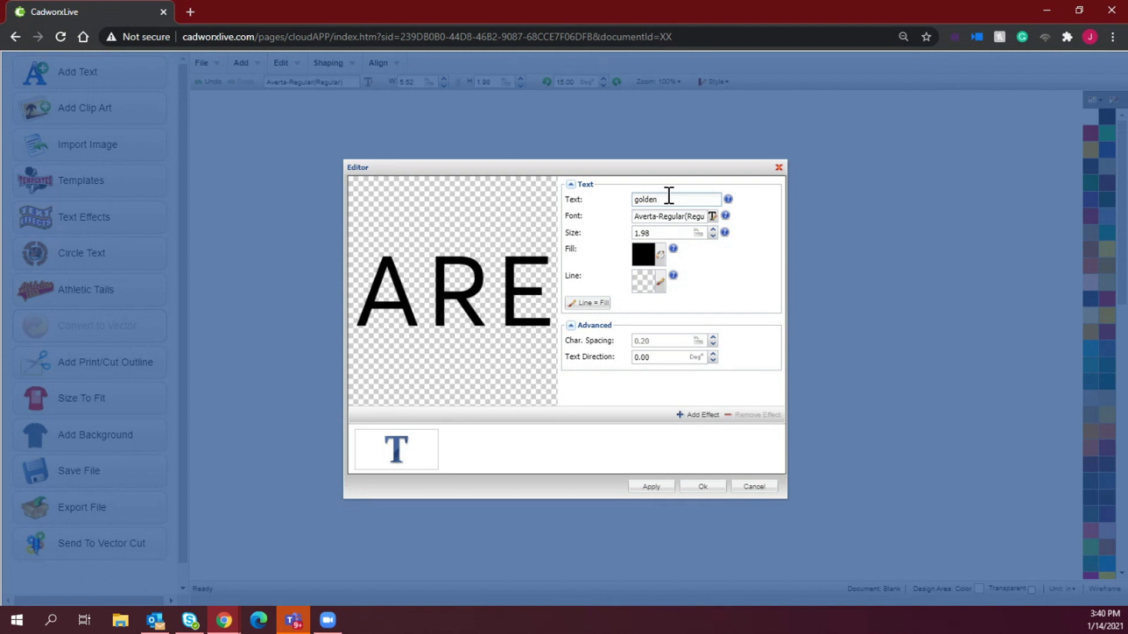
key(Return)
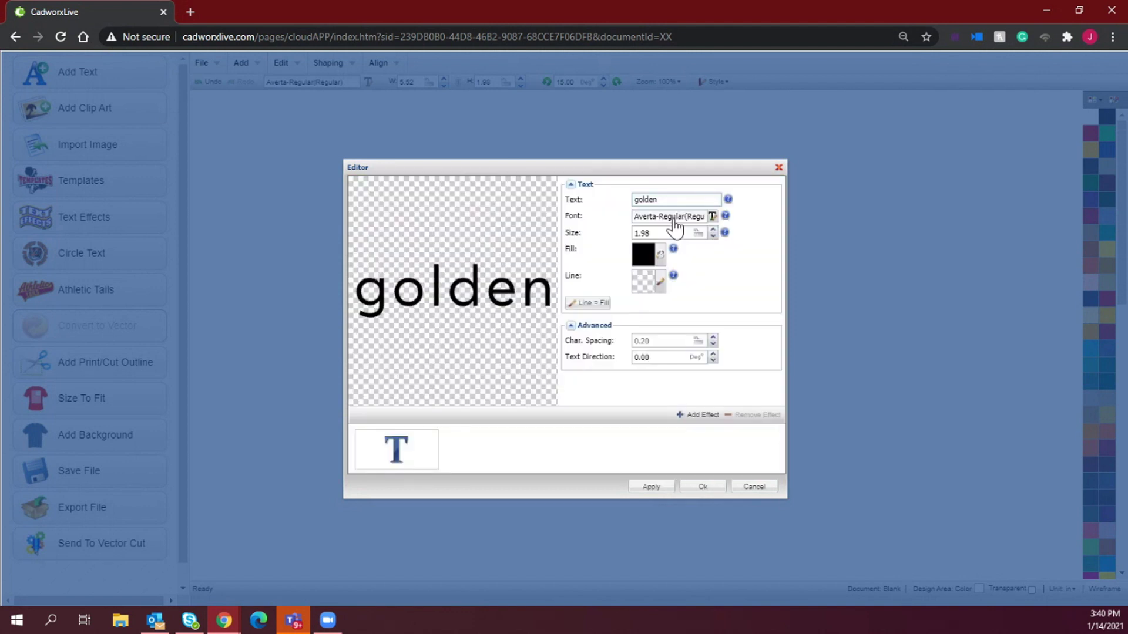
click(676, 222)
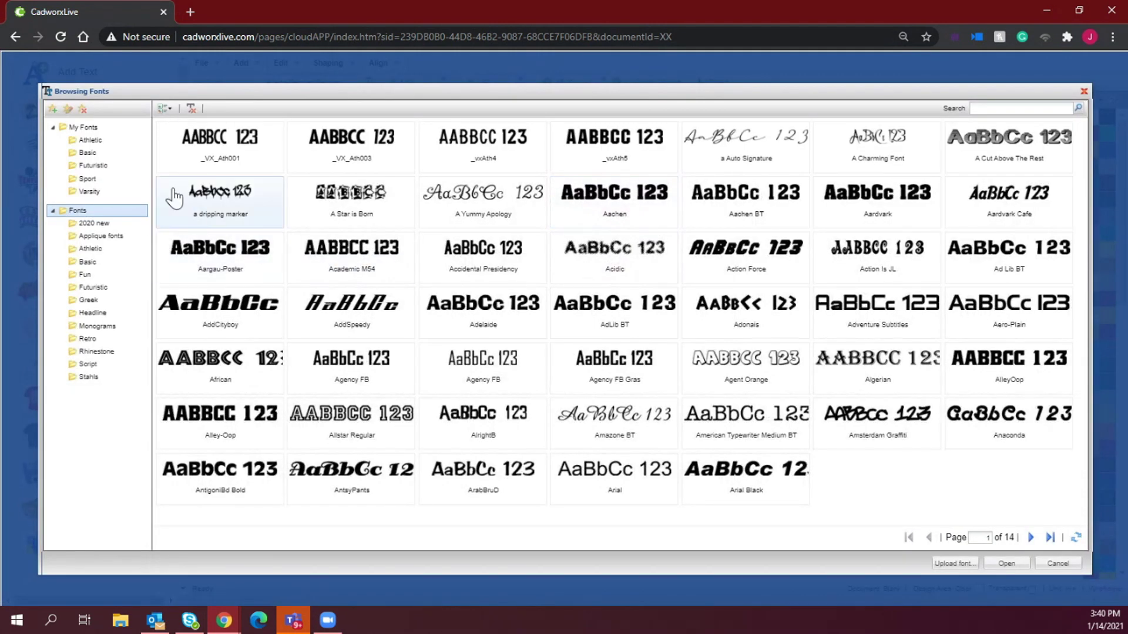
click(115, 224)
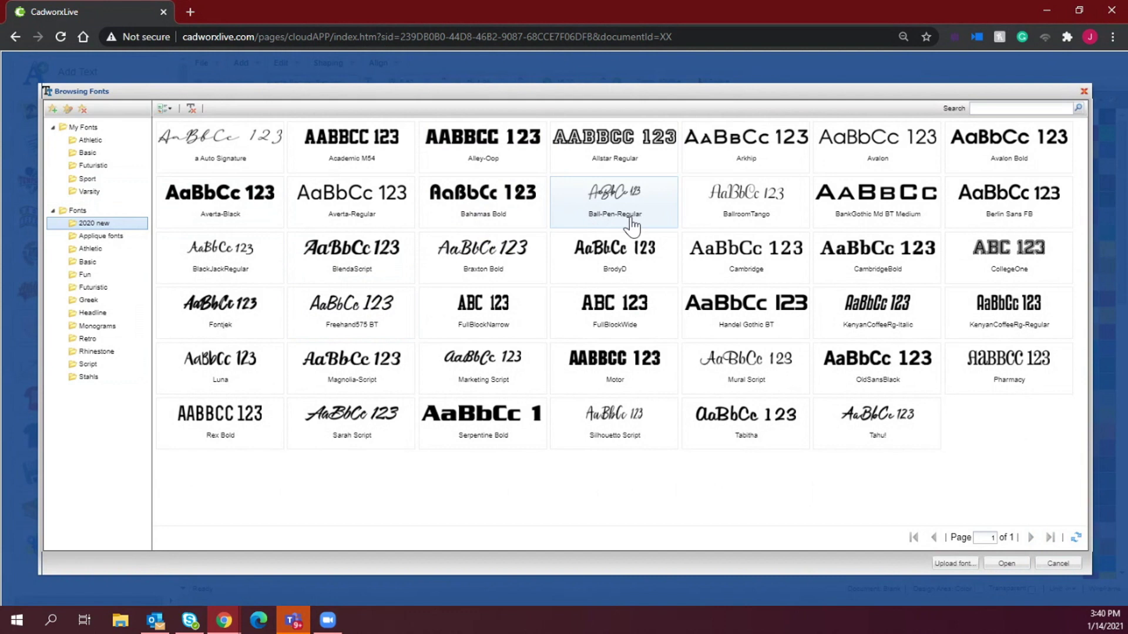
double_click(650, 219)
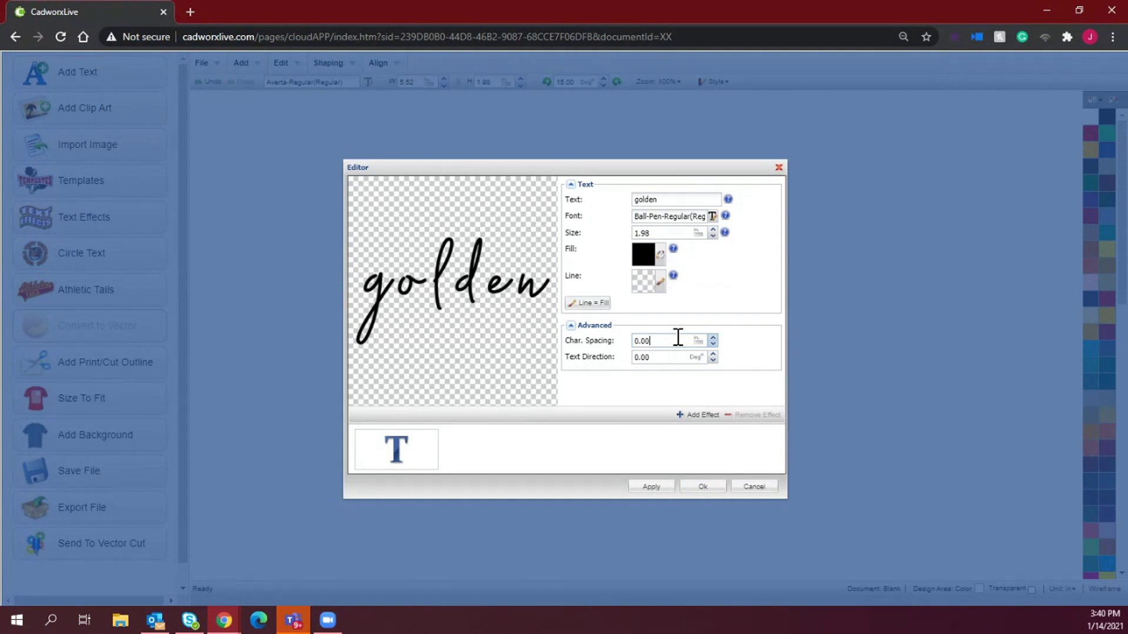
click(677, 337)
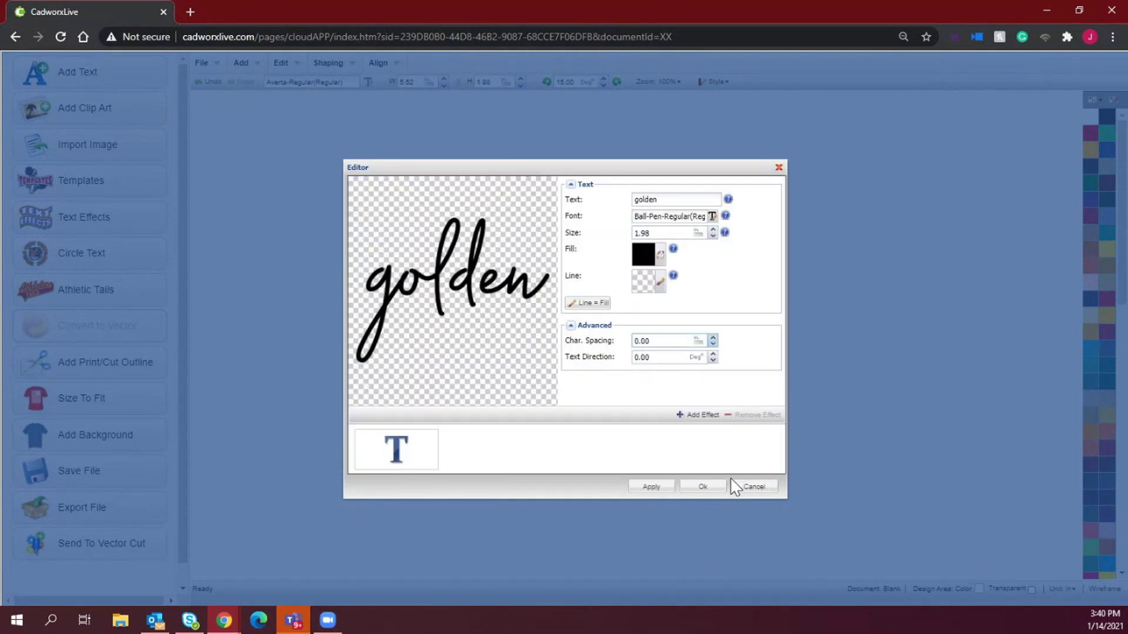
click(710, 486)
Step: Enlarge golden to about 5.74 by 4.30 in to span the width of YOU ARE
click(641, 358)
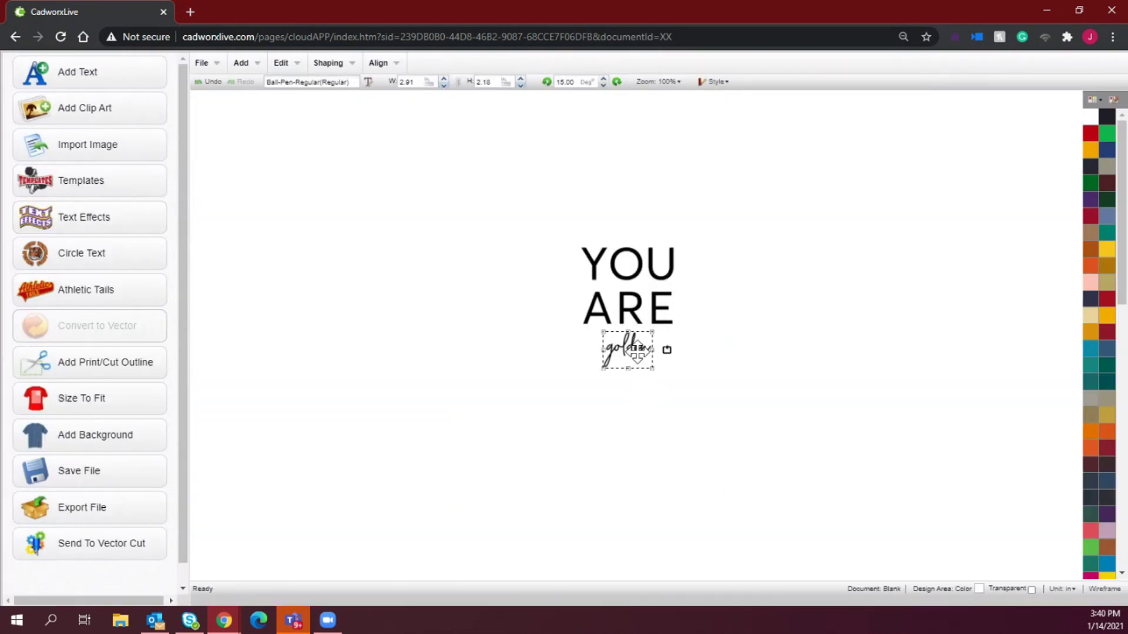
mouse_move(595, 373)
mouse_down()
mouse_move(565, 397)
mouse_move(613, 372)
mouse_up()
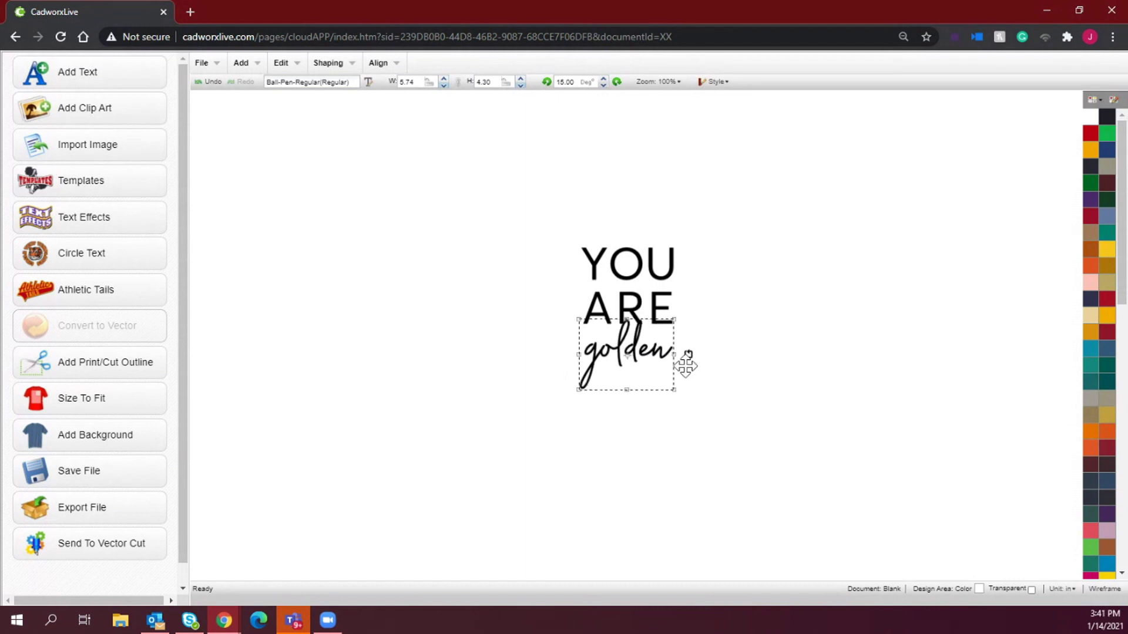
click(782, 369)
click(644, 362)
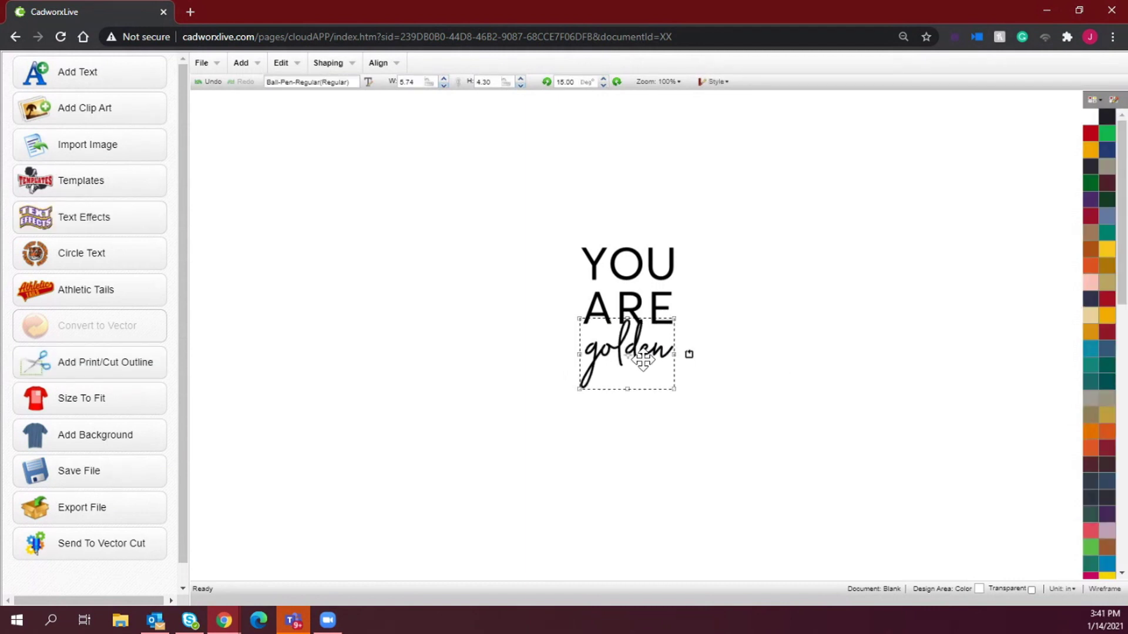
Step: Select all three text lines and centre-align them on each other
click(745, 357)
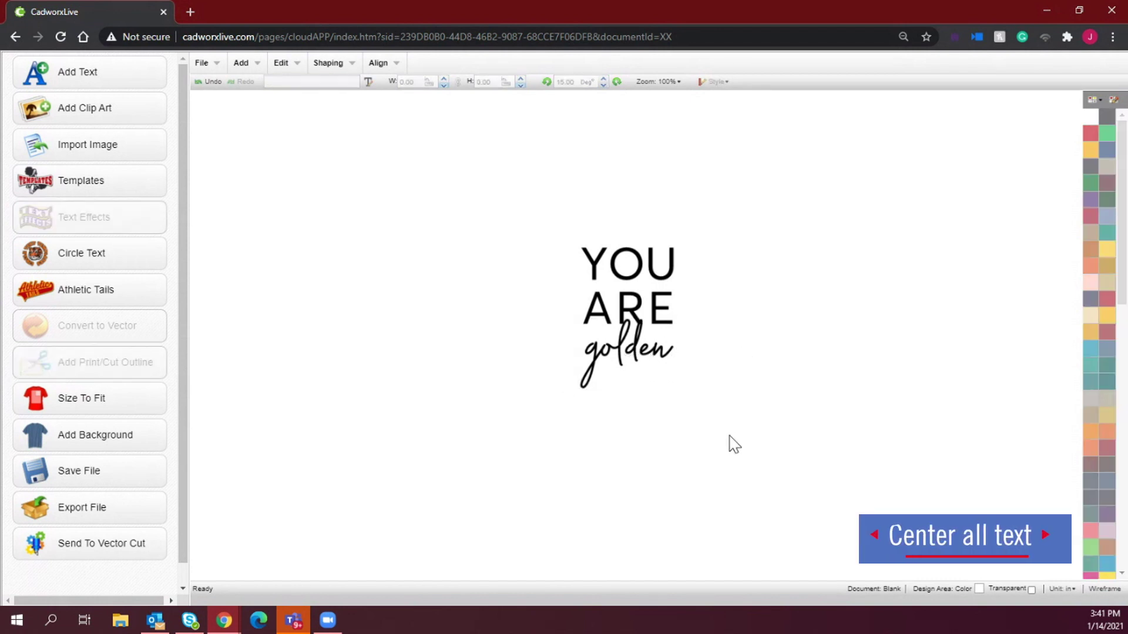
drag(731, 443, 516, 208)
click(369, 83)
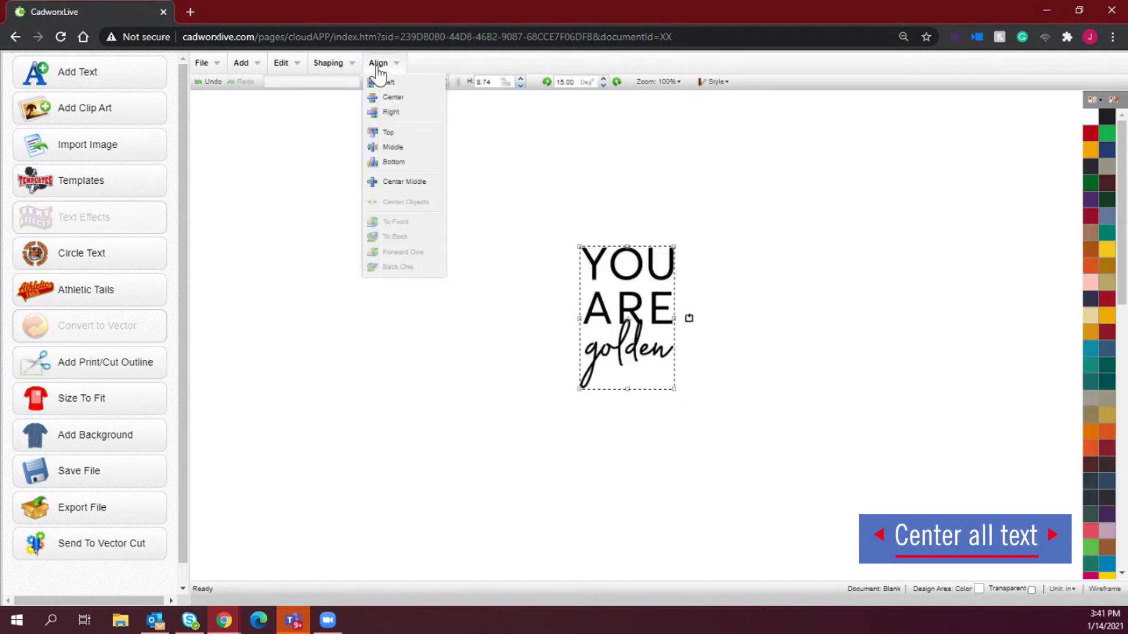
click(398, 102)
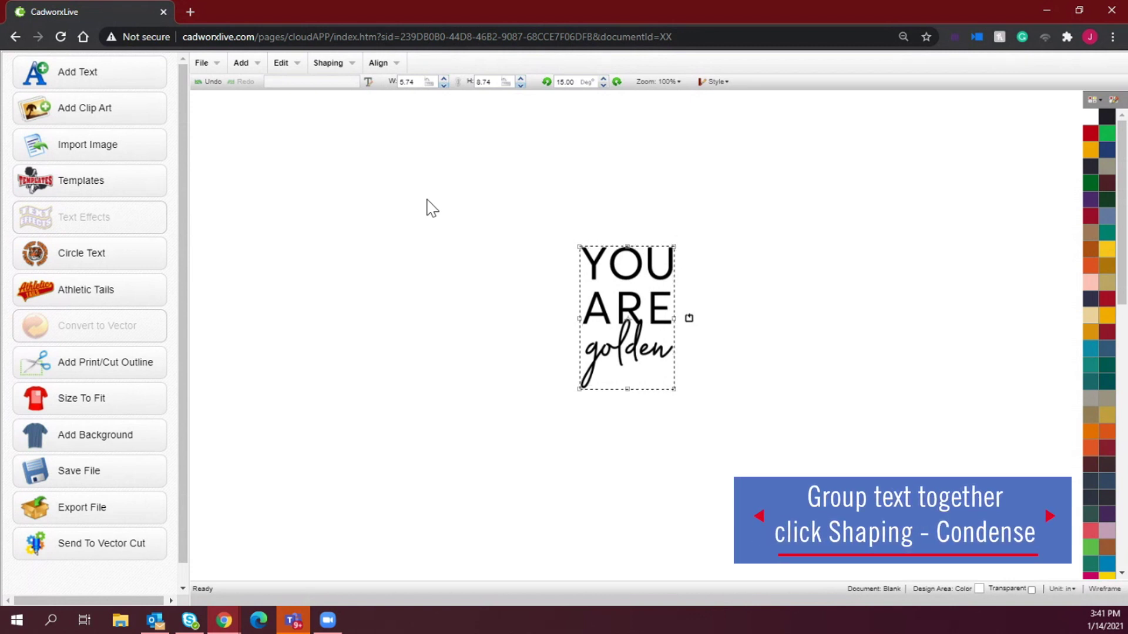
Step: Condense the three text lines into one object and reposition it up and left
click(334, 63)
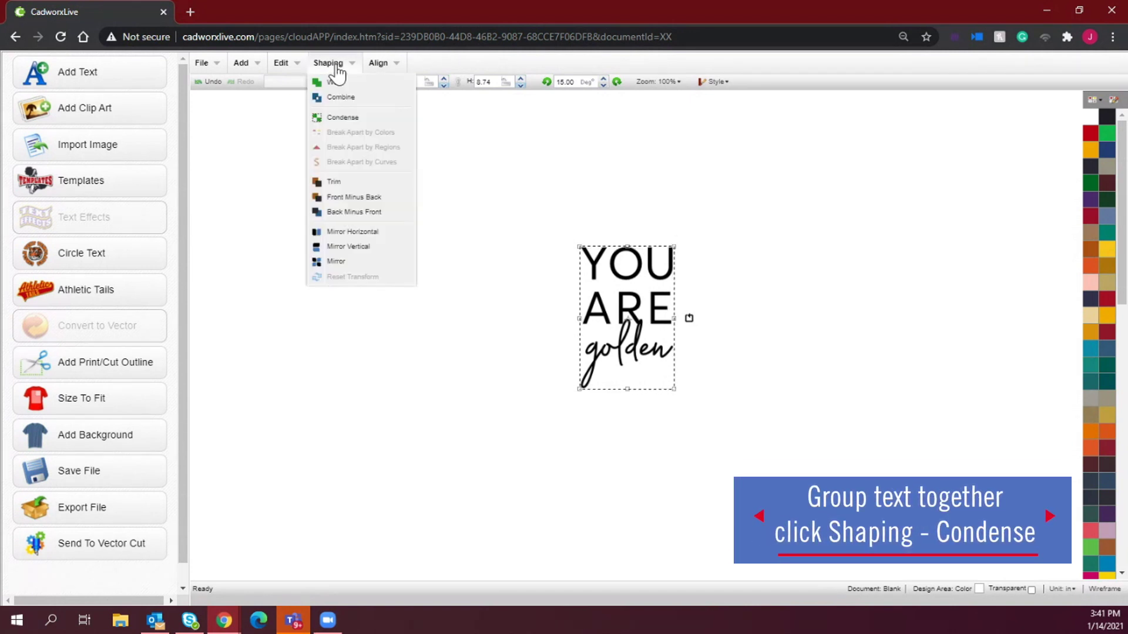
click(350, 118)
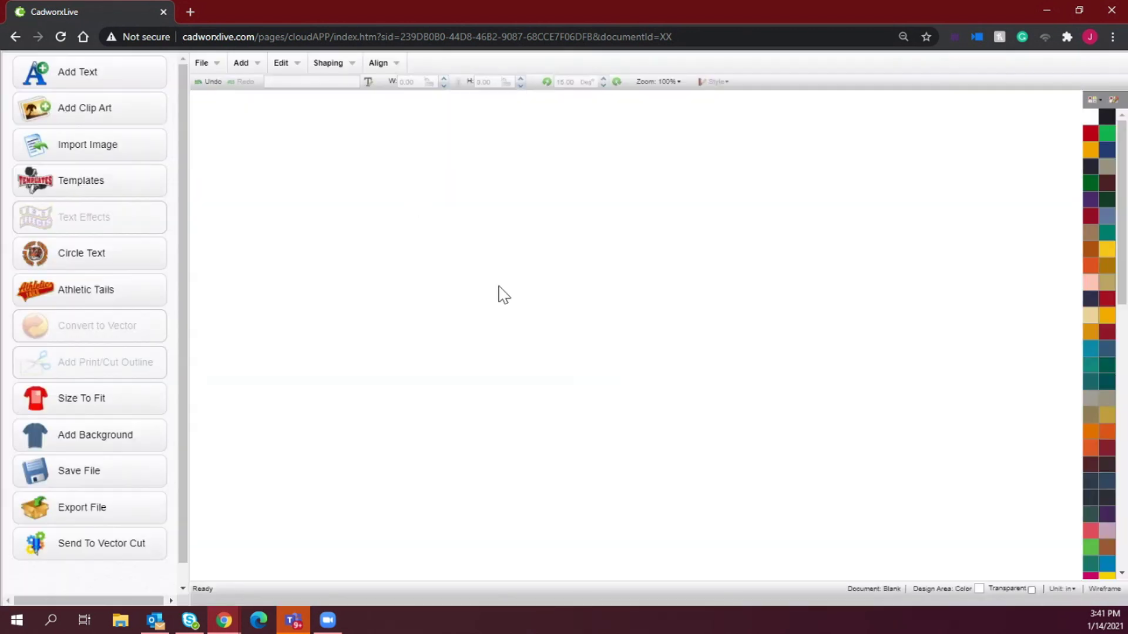
drag(639, 286, 544, 265)
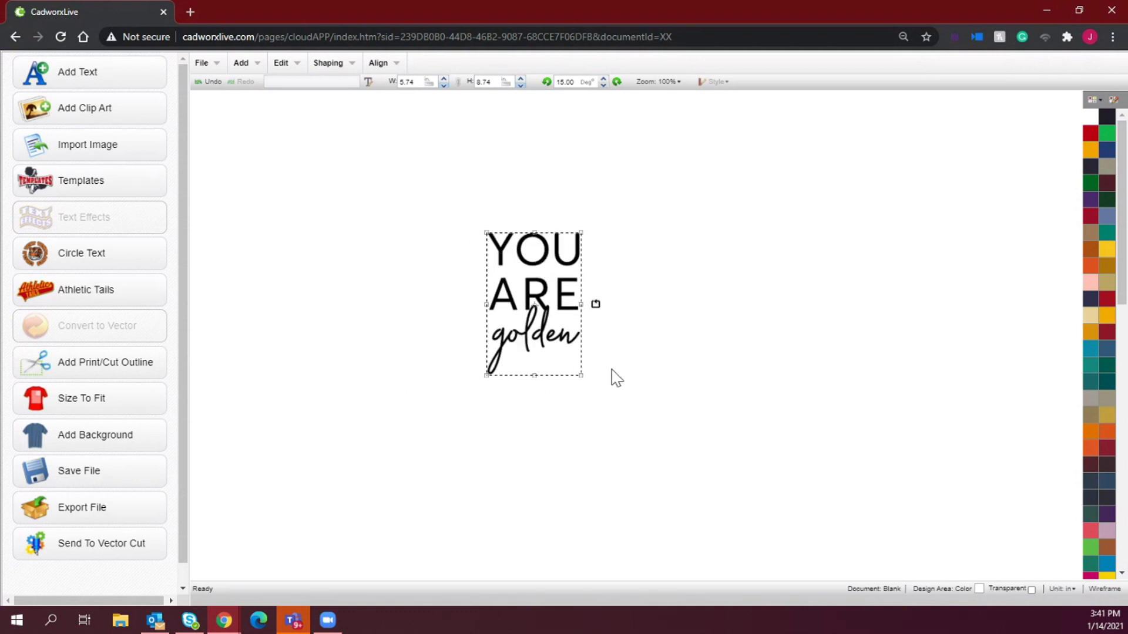
drag(547, 297, 567, 288)
click(707, 293)
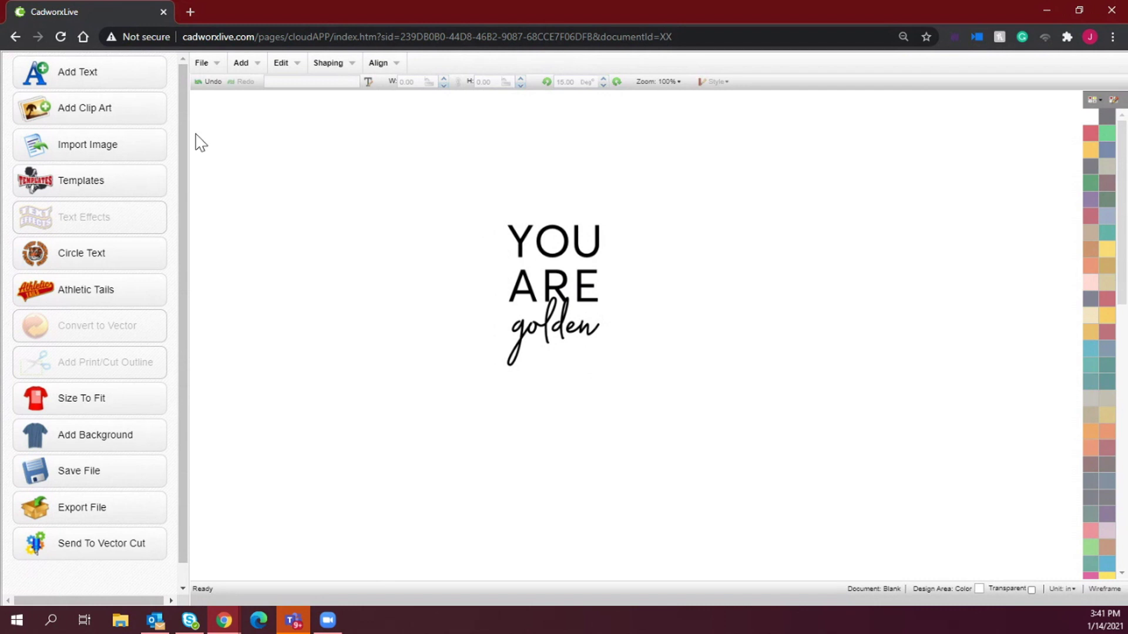
click(108, 118)
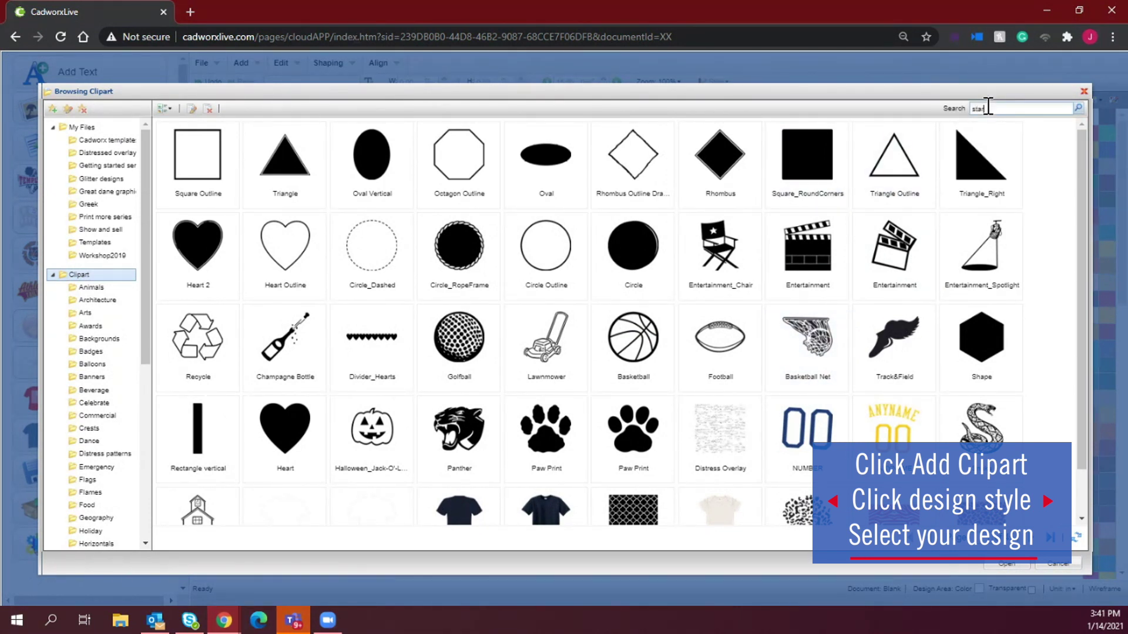
Step: Search clip art for 'star' and place the solid black star from page 2
click(988, 107)
text(star)
key(Return)
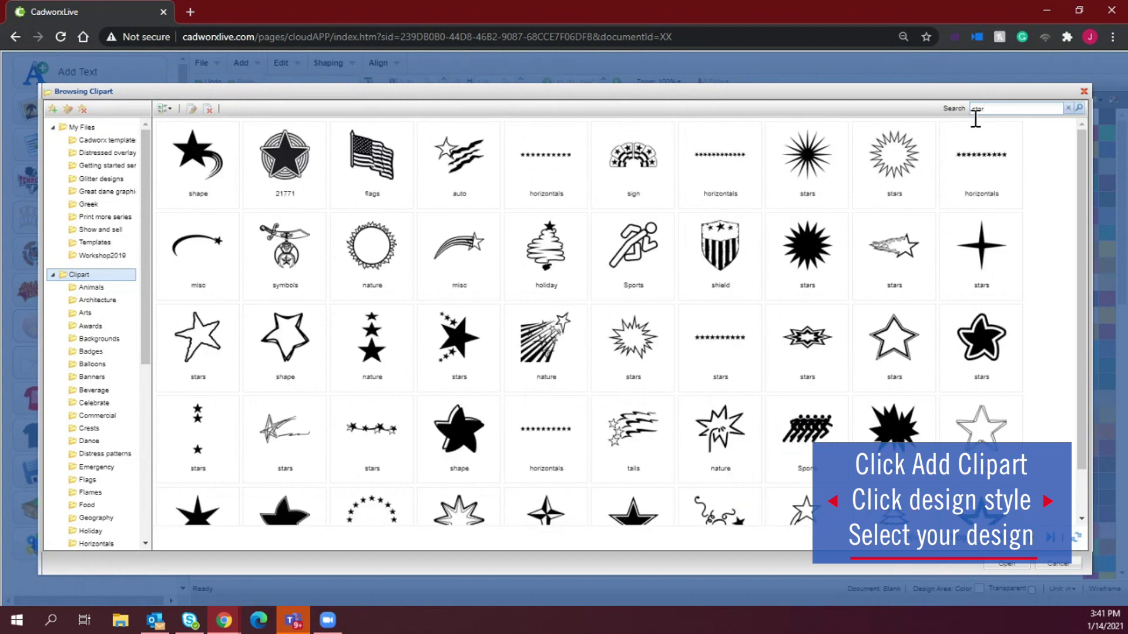
scroll(505, 341, down, 1)
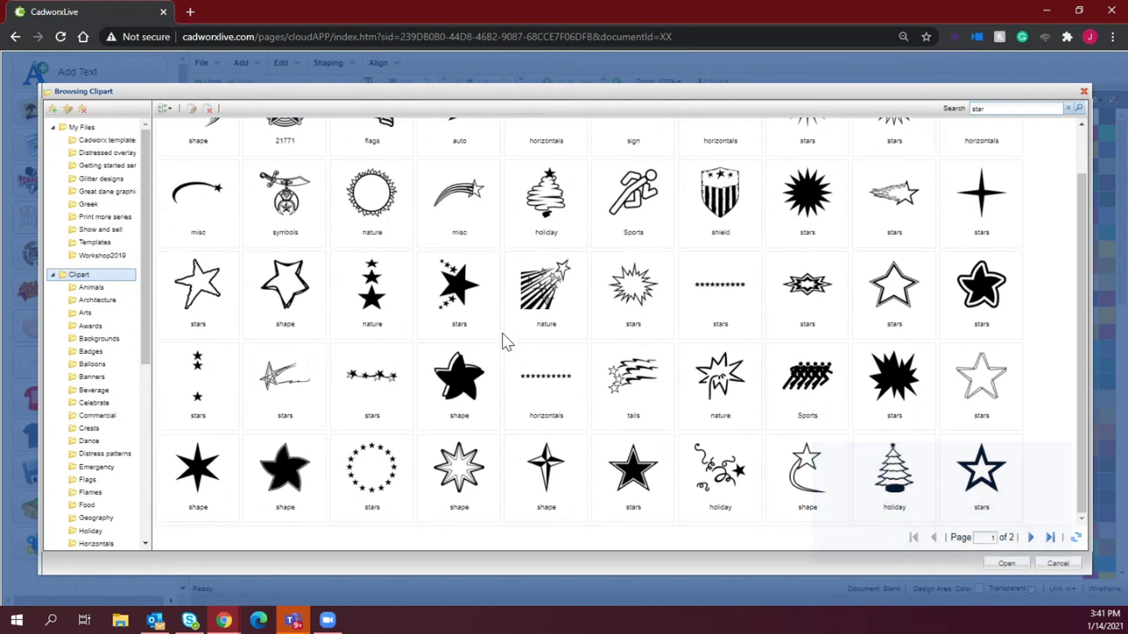
scroll(505, 341, up, 1)
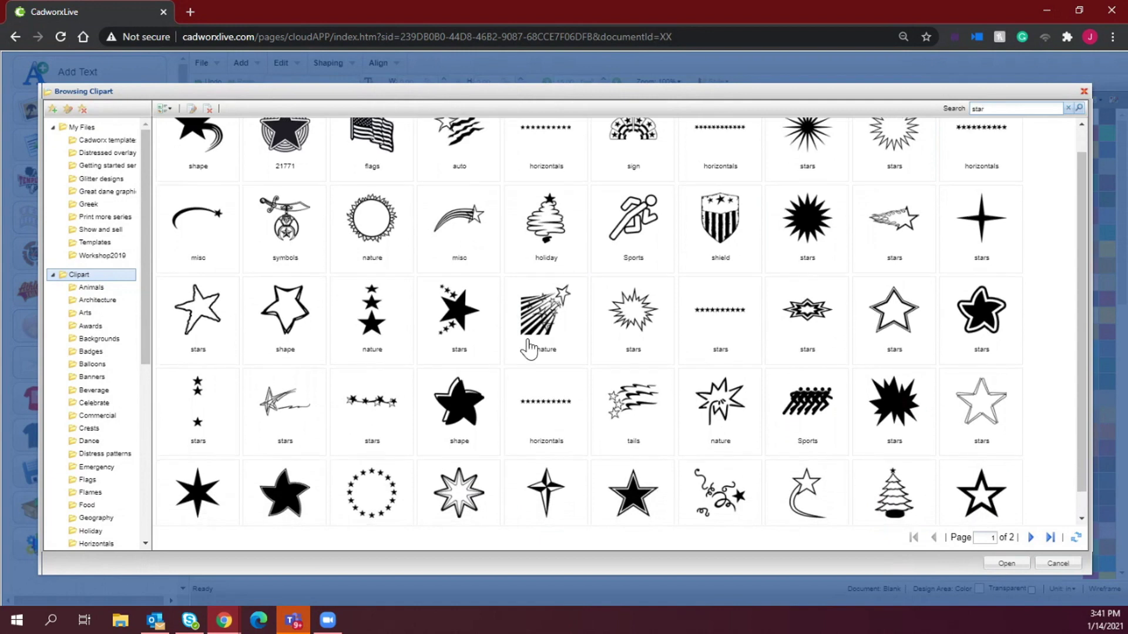
click(1031, 538)
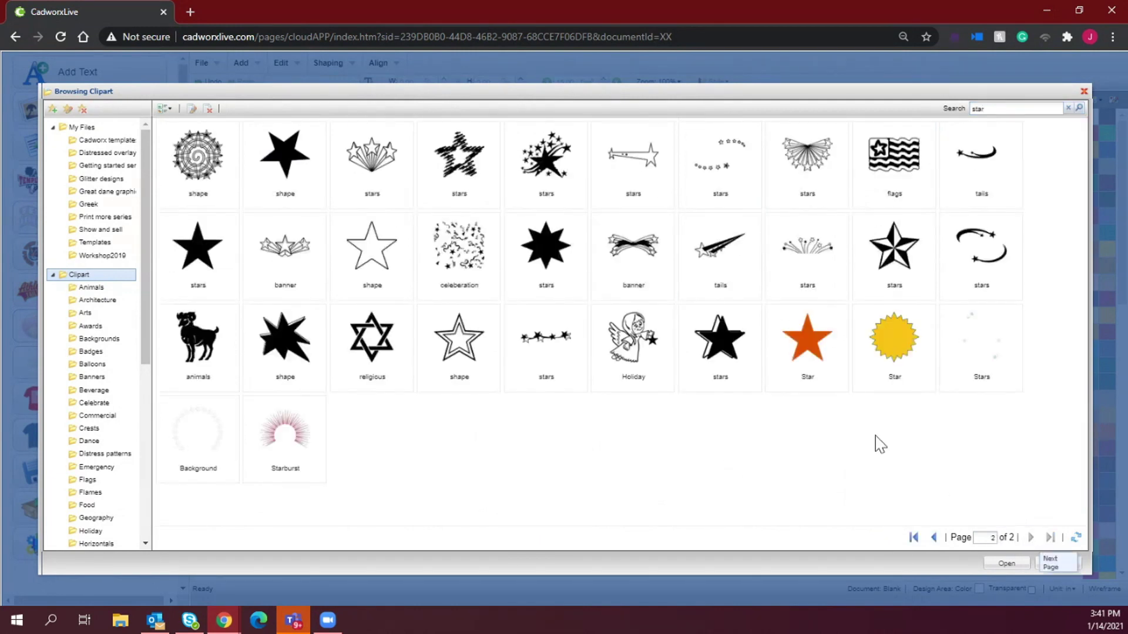
double_click(211, 276)
Step: Fill the star gold and shrink it to about 8.35 by 7.94 in over the text
click(650, 336)
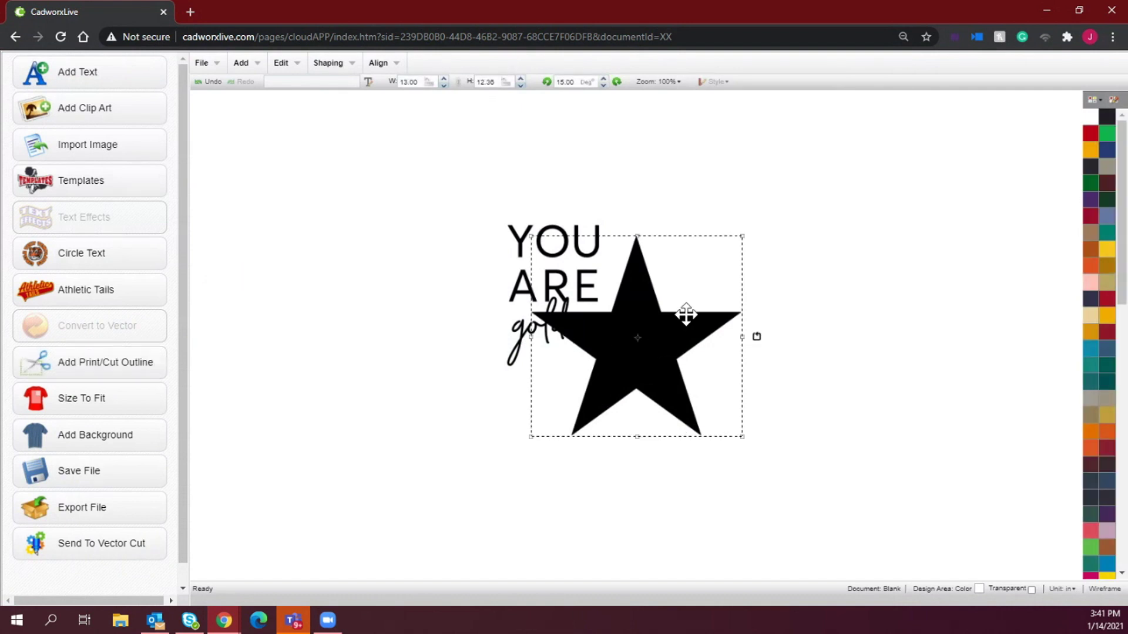
click(1109, 285)
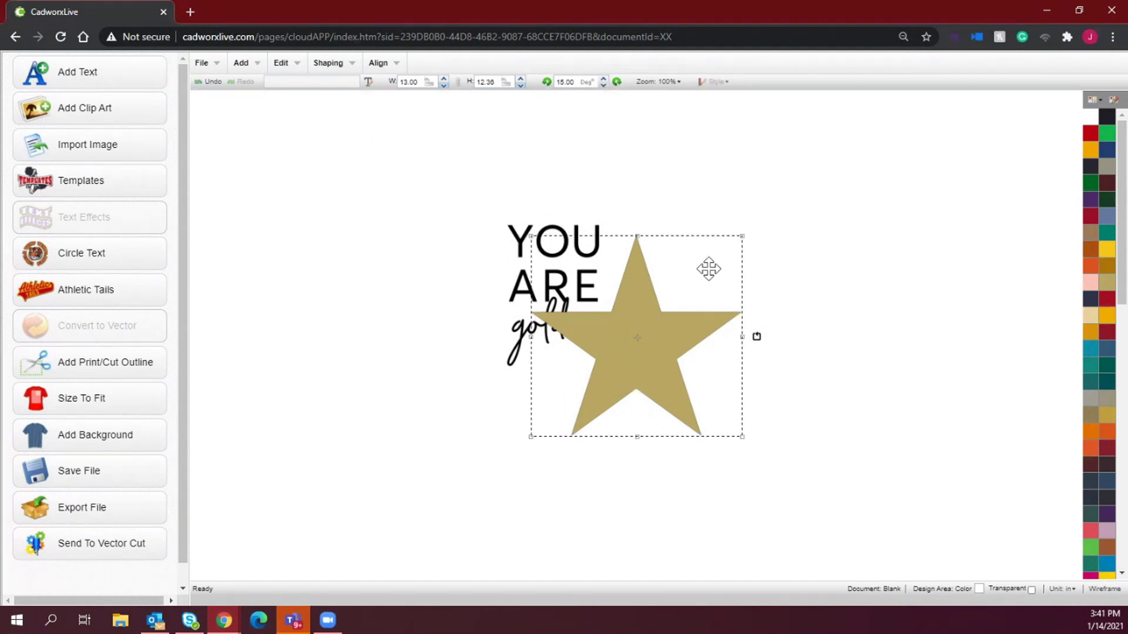
drag(742, 237, 669, 312)
drag(597, 373, 552, 287)
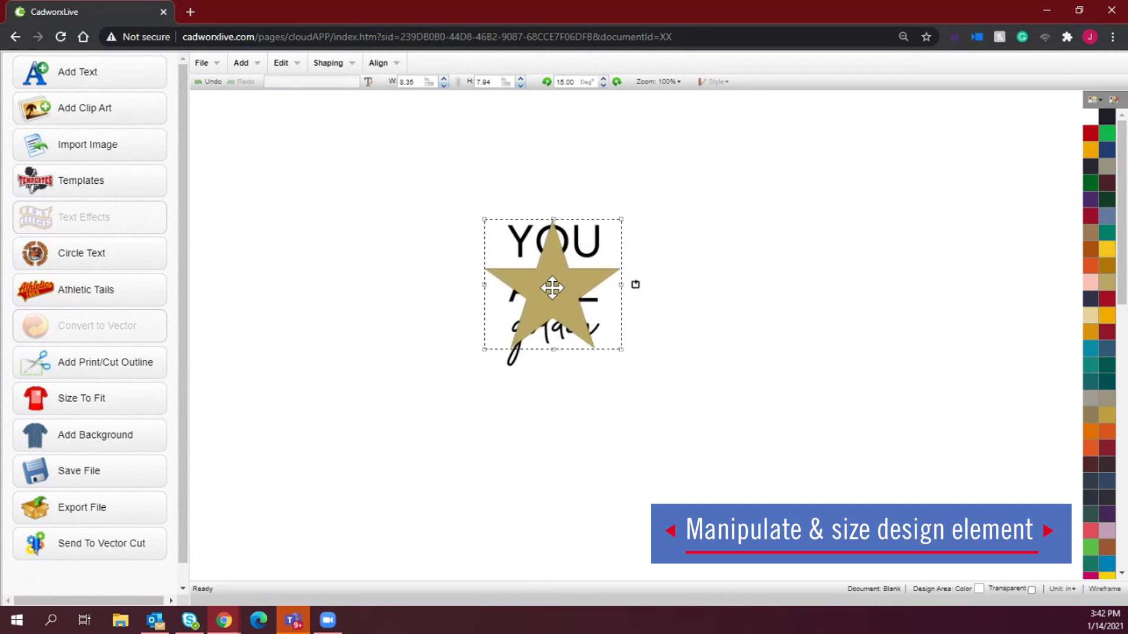
Step: Send the gold star behind the text
right_click(552, 287)
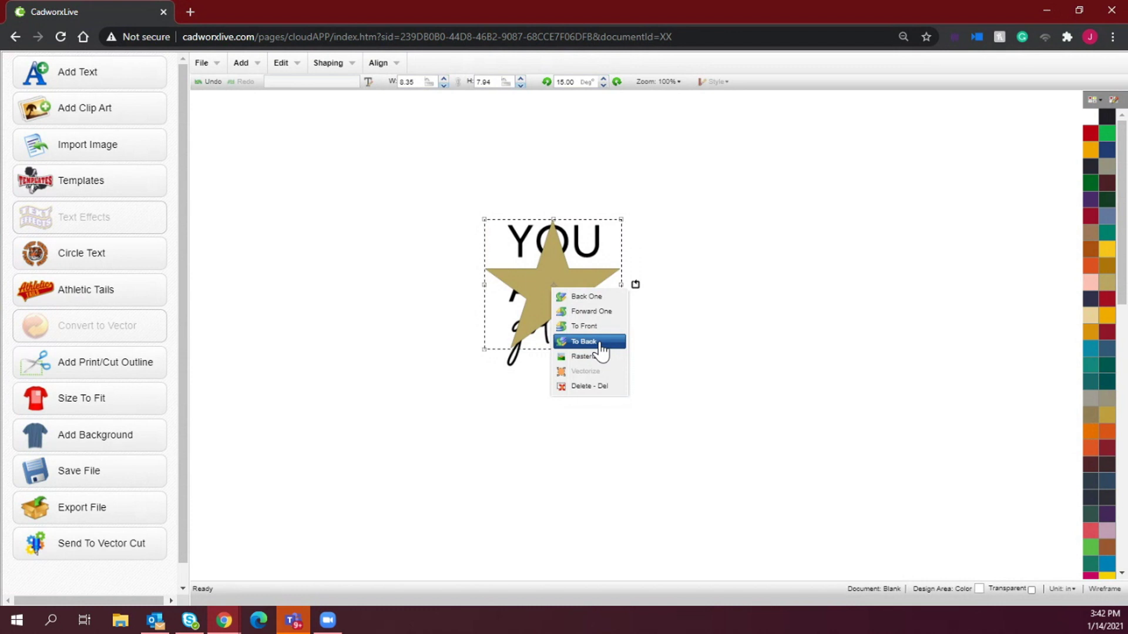
click(599, 344)
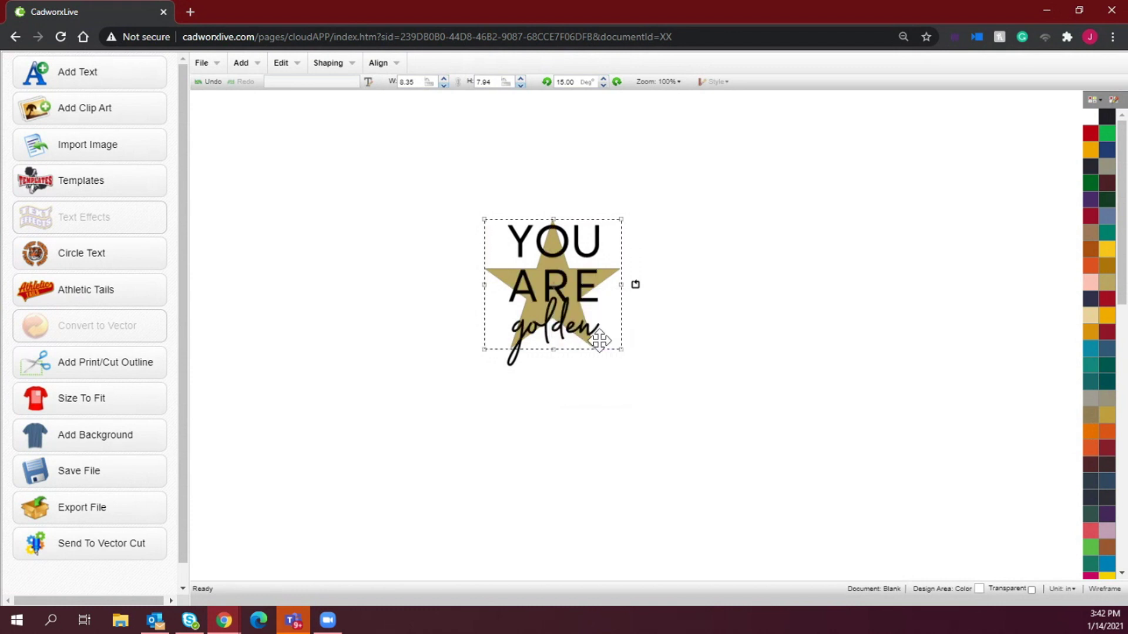
click(635, 387)
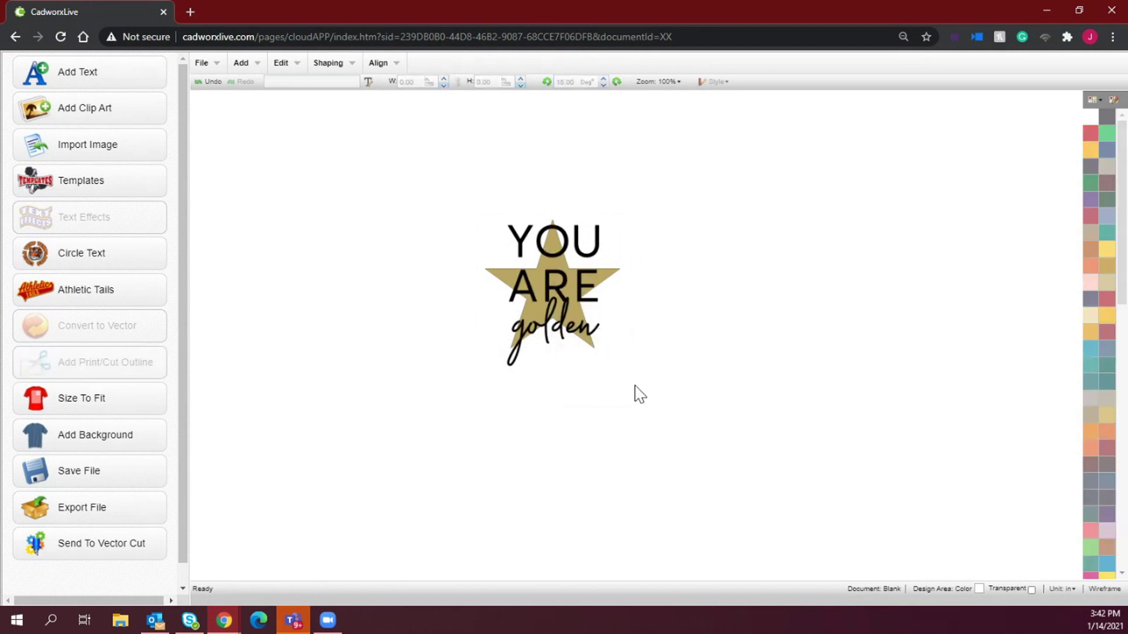
Step: Enlarge the star to about 9.41 by 9.30 in around the text, then select both
click(599, 355)
click(501, 286)
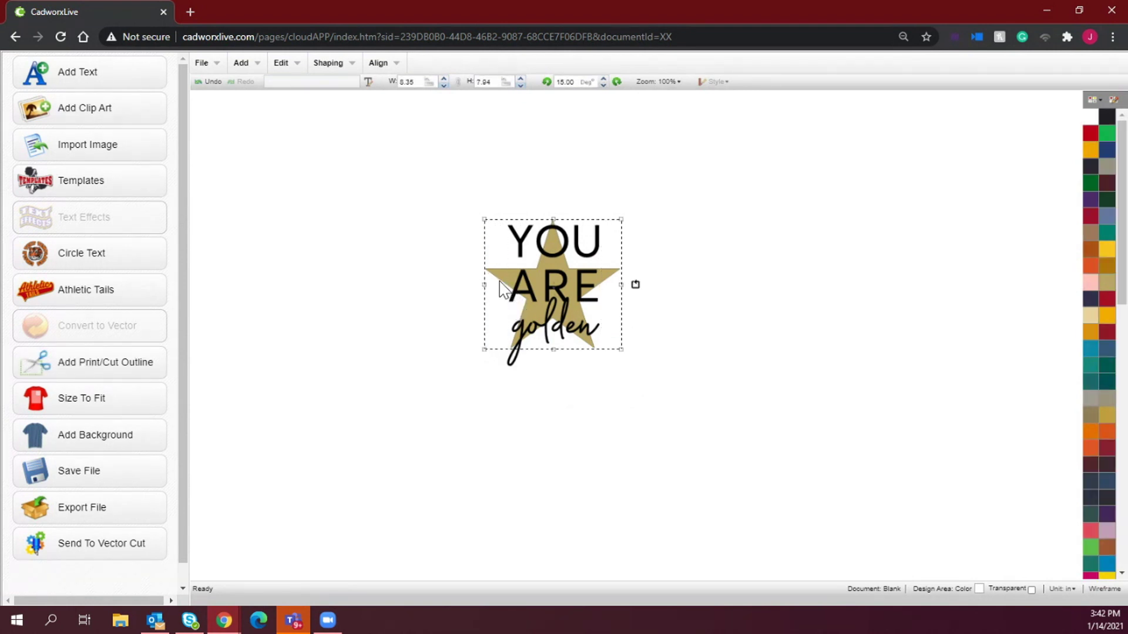
mouse_move(484, 349)
mouse_down()
mouse_move(470, 378)
mouse_move(483, 343)
mouse_up()
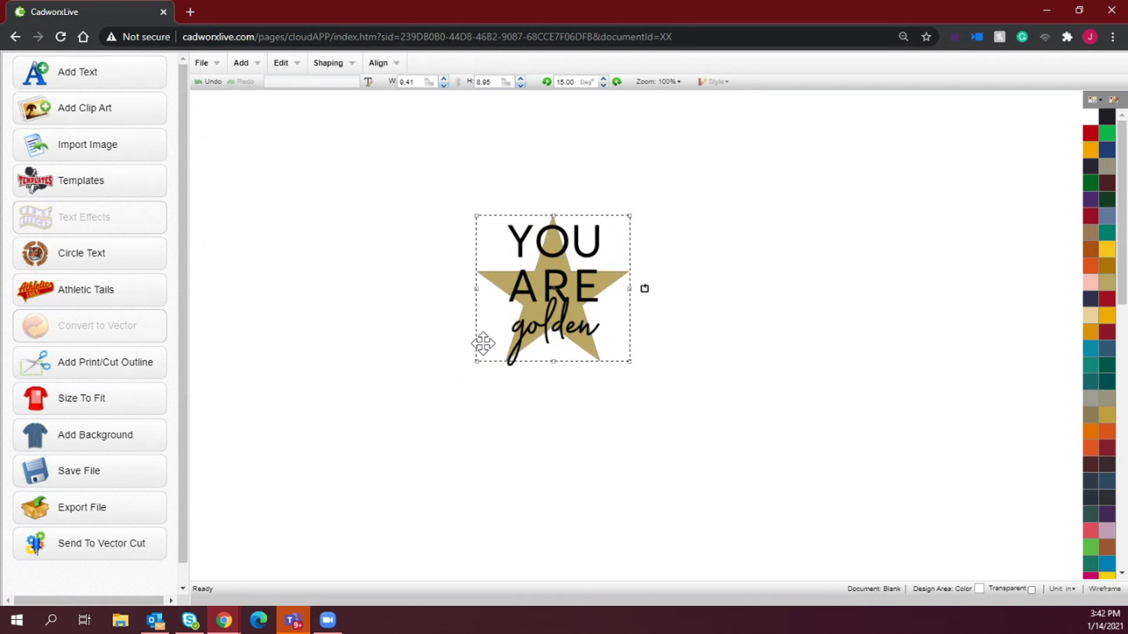
click(809, 442)
drag(740, 439, 394, 167)
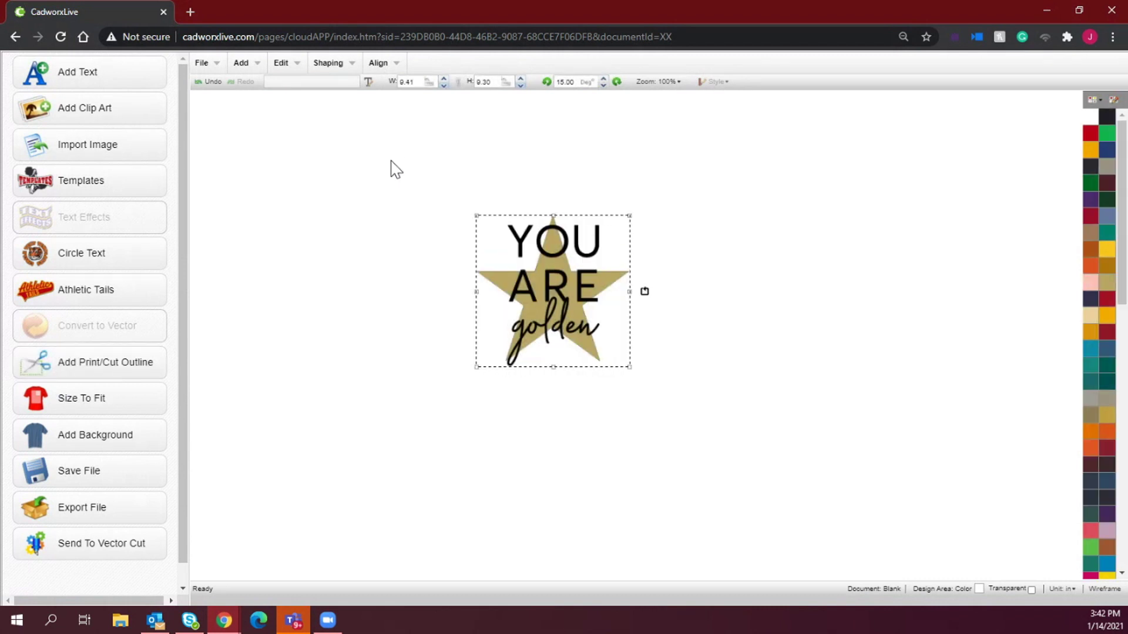
Step: Centre-align the text and the star on each other
click(379, 64)
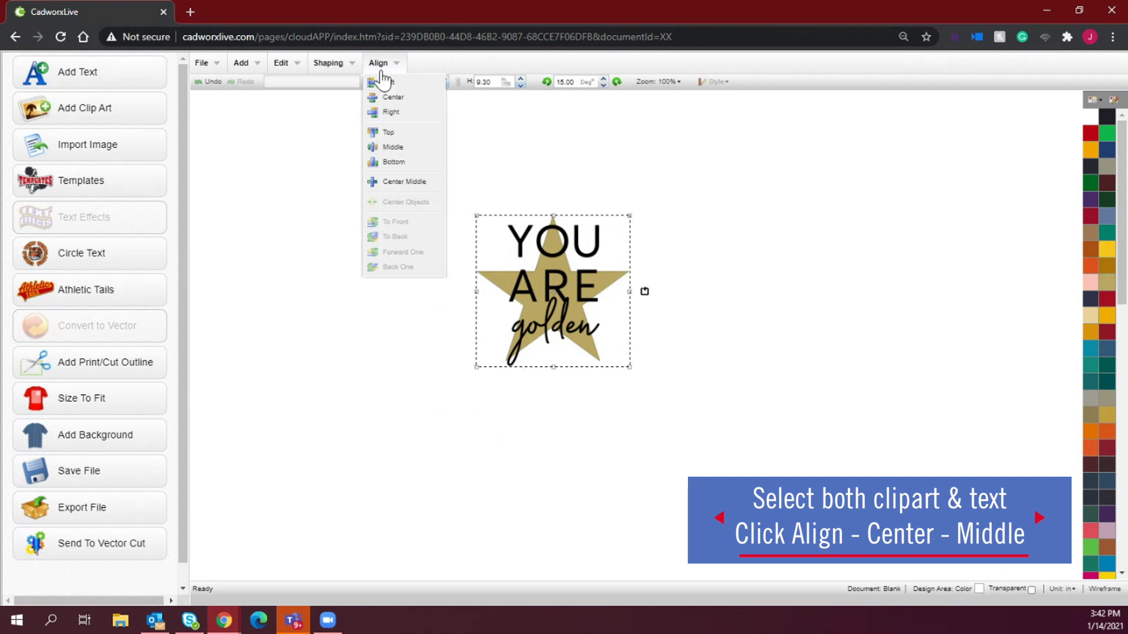
click(409, 181)
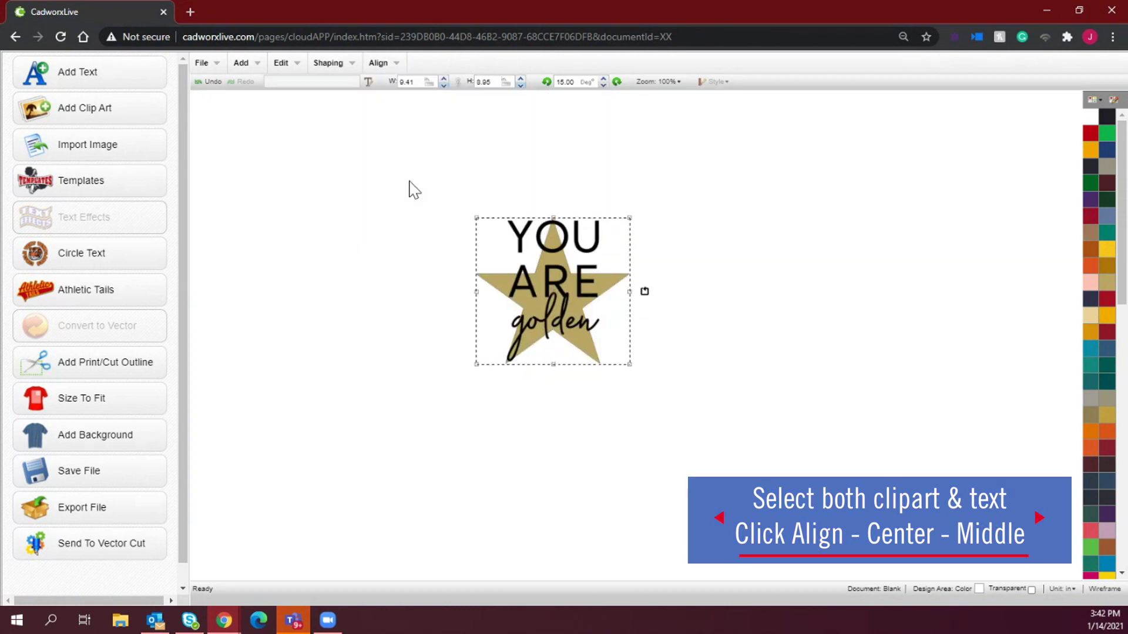
click(424, 327)
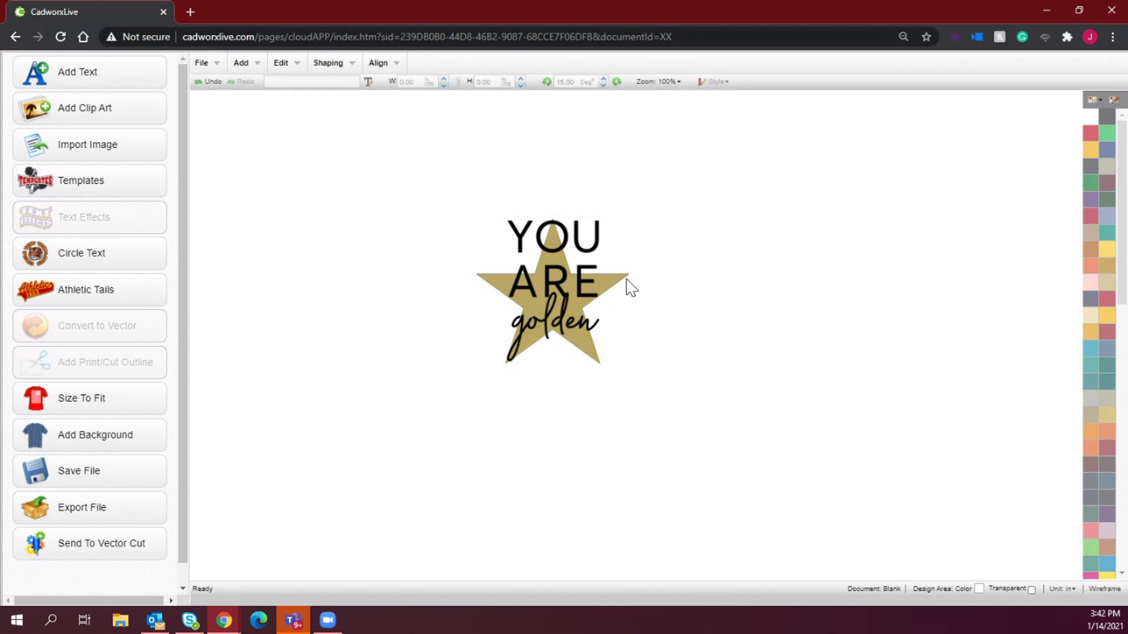
Step: Stretch the gold star to 9.58 in tall so its top rises above YOU
click(626, 280)
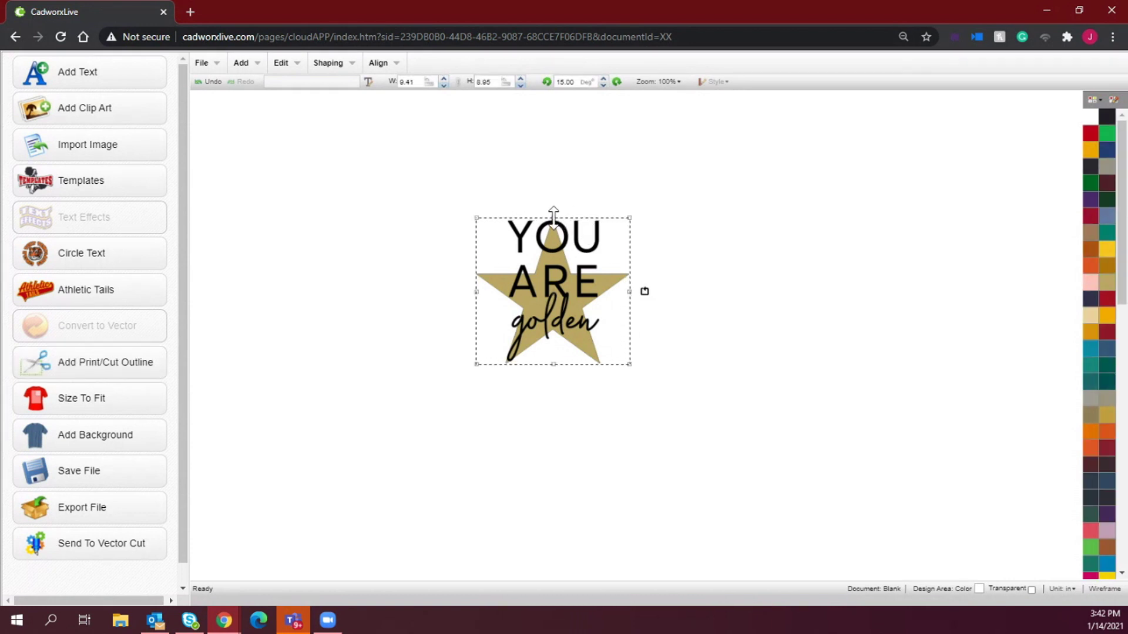
drag(554, 217, 554, 207)
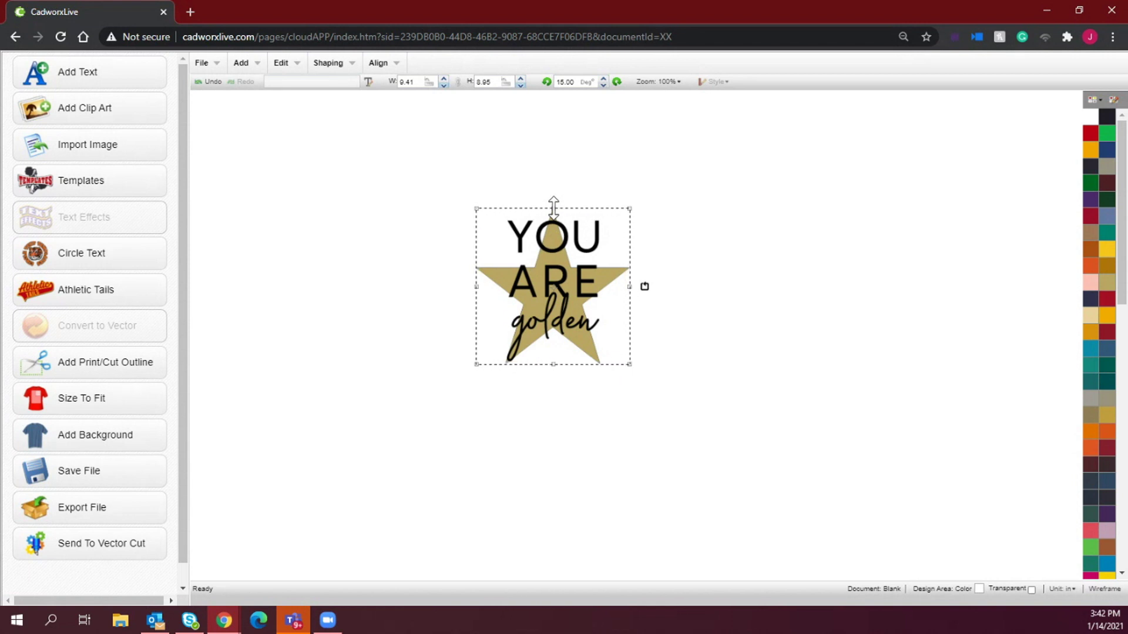
drag(554, 206, 553, 206)
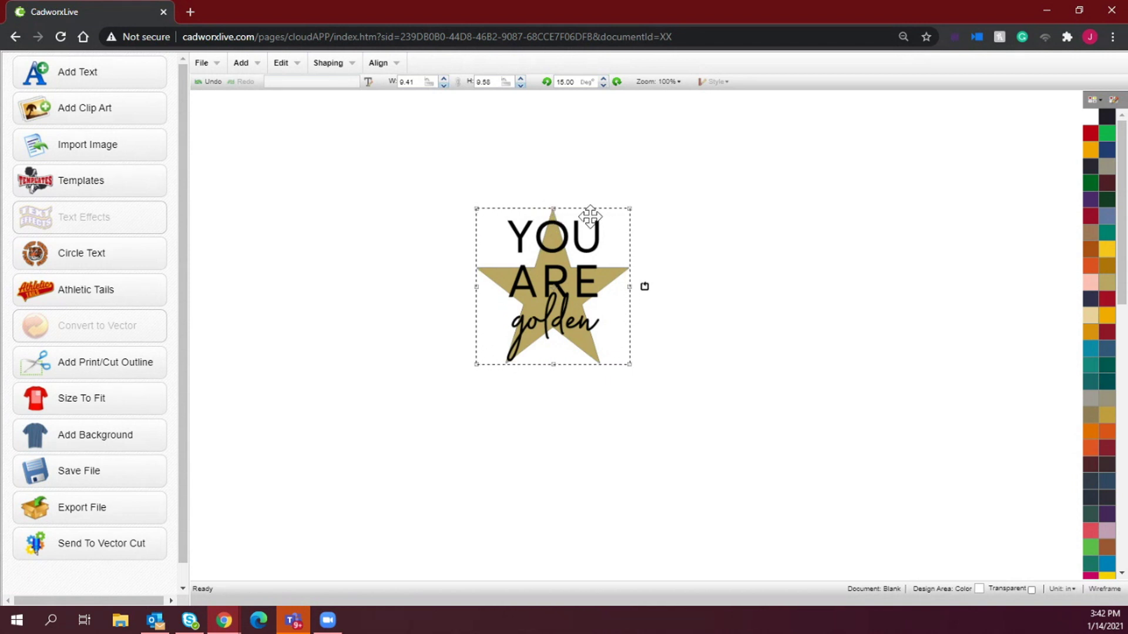
click(707, 272)
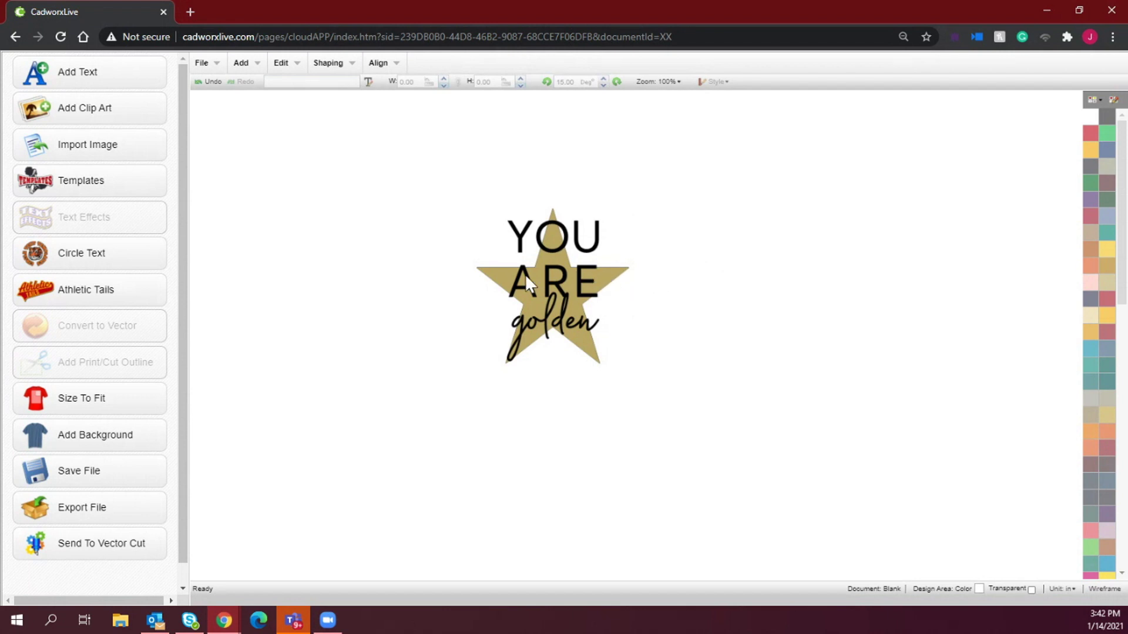
Step: Duplicate the gold star, move the copy right, and select the original star with its text
click(482, 281)
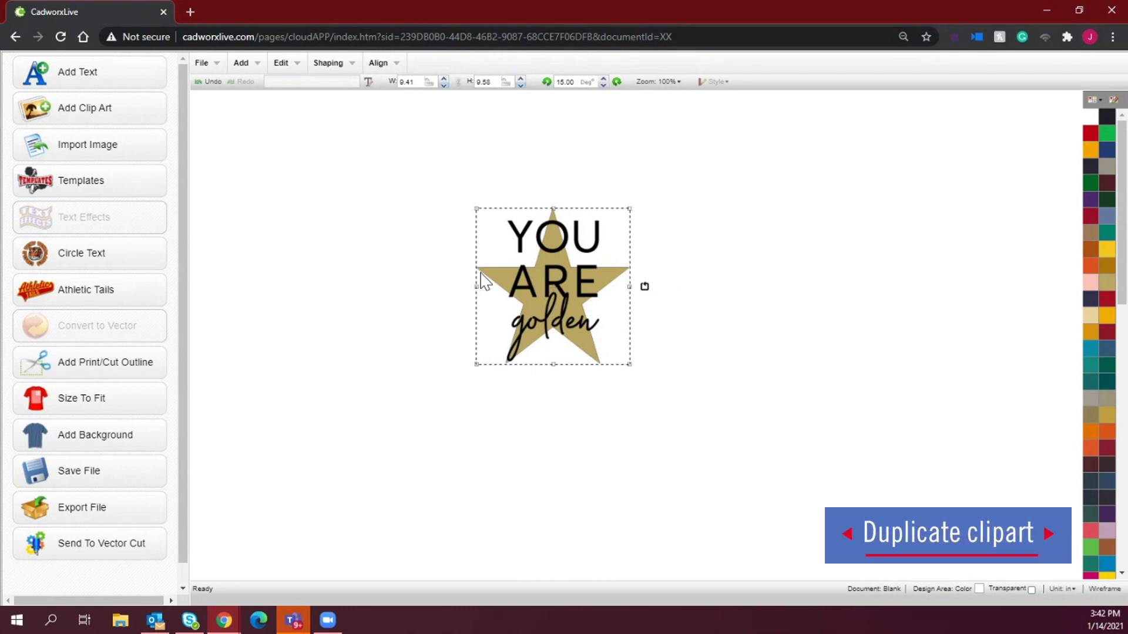
key(ctrl+d)
drag(581, 300, 787, 287)
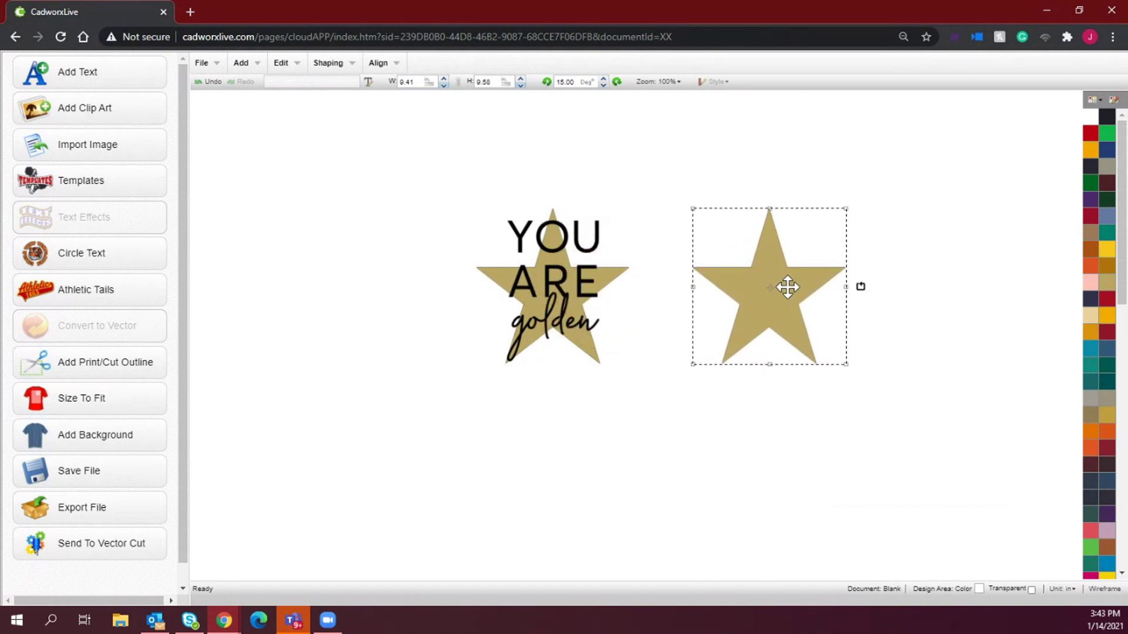
click(612, 413)
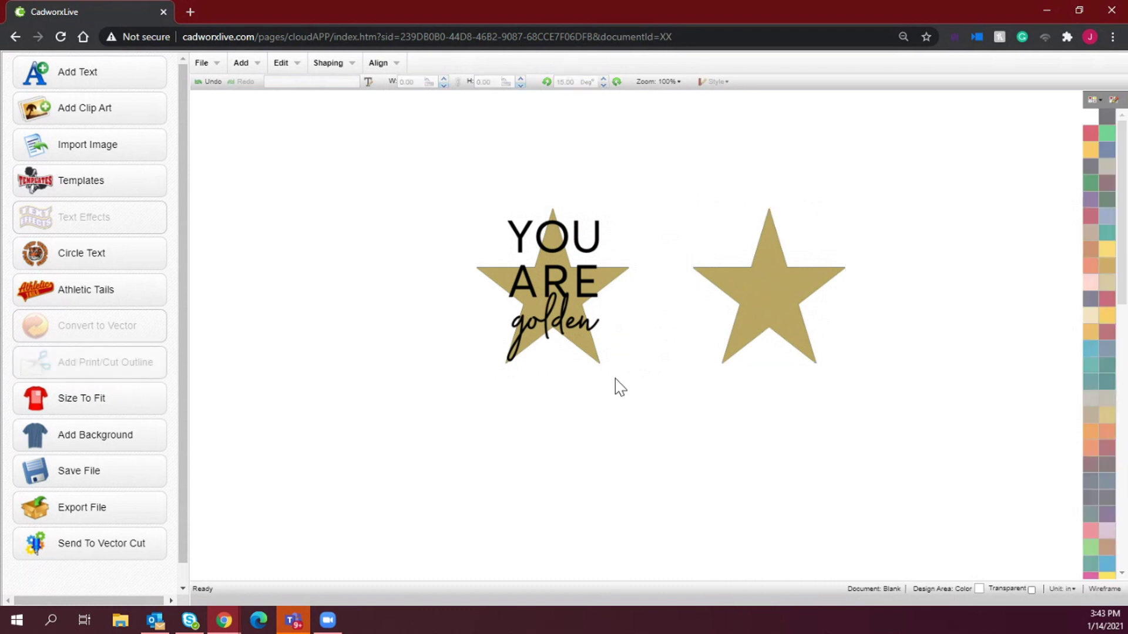
drag(642, 382, 433, 197)
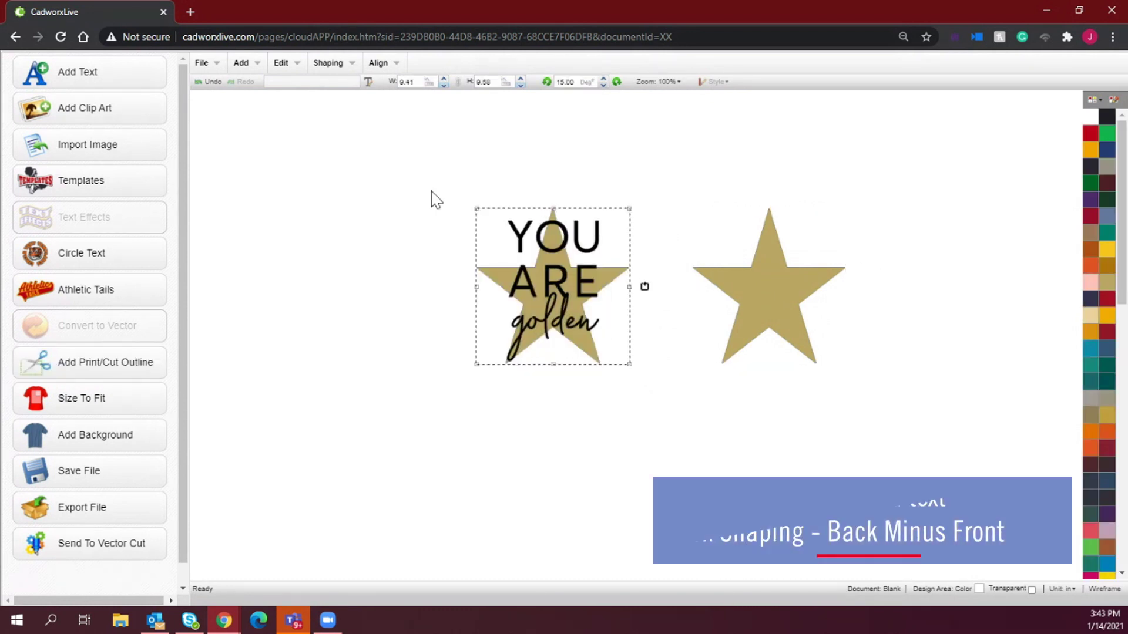
Step: Apply Shaping Back Minus Front to the left star and lettering, checking the cut in Wireframe
click(338, 64)
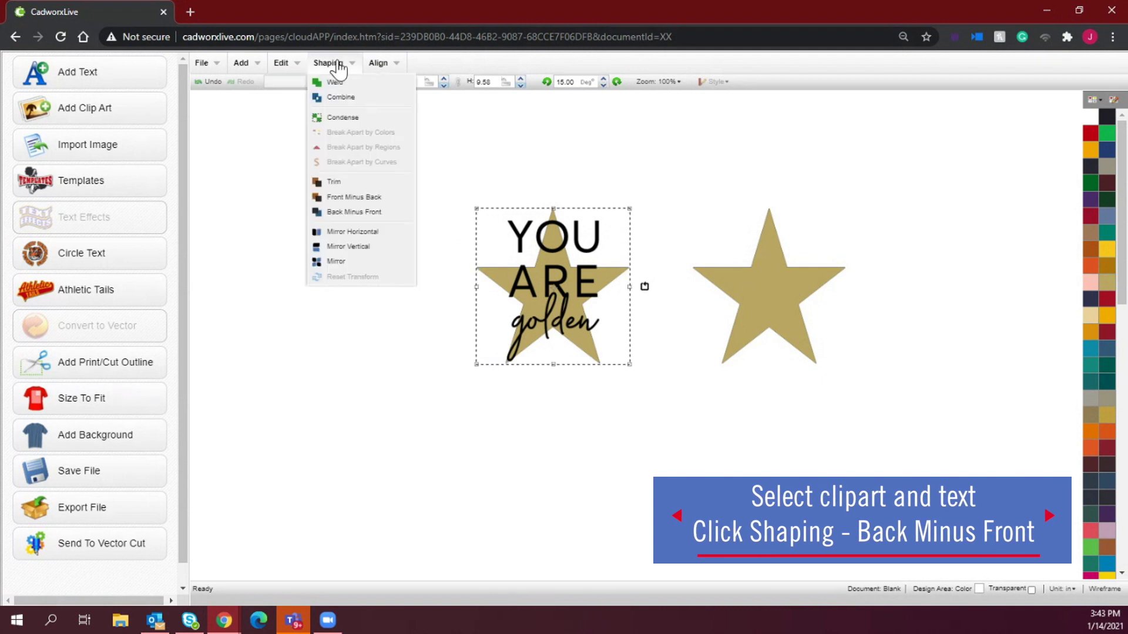
click(385, 212)
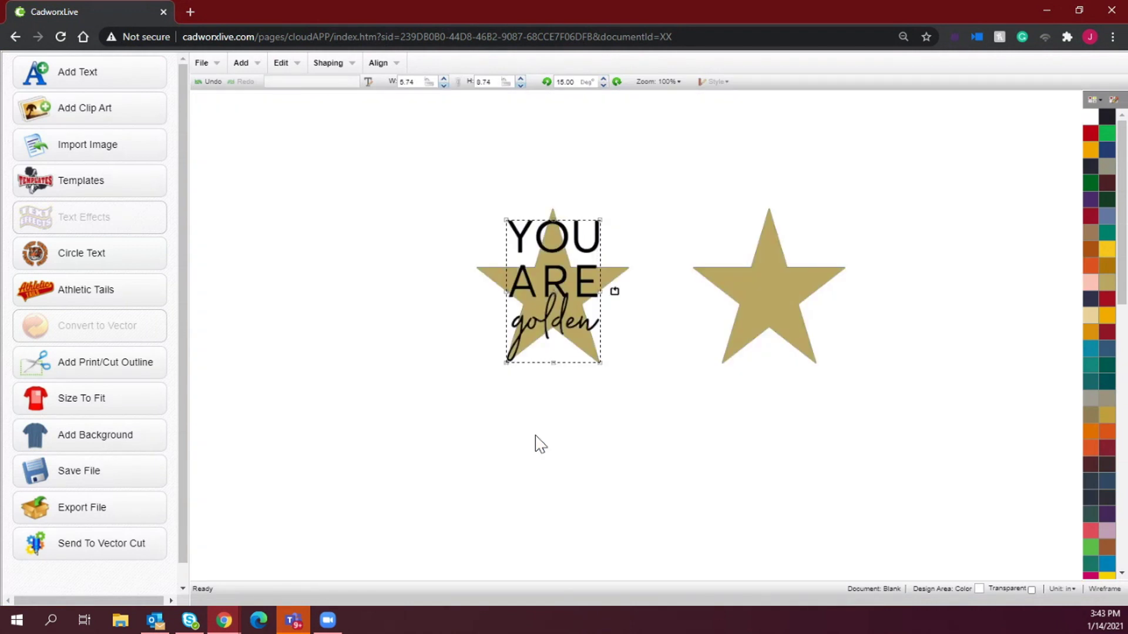
click(1104, 589)
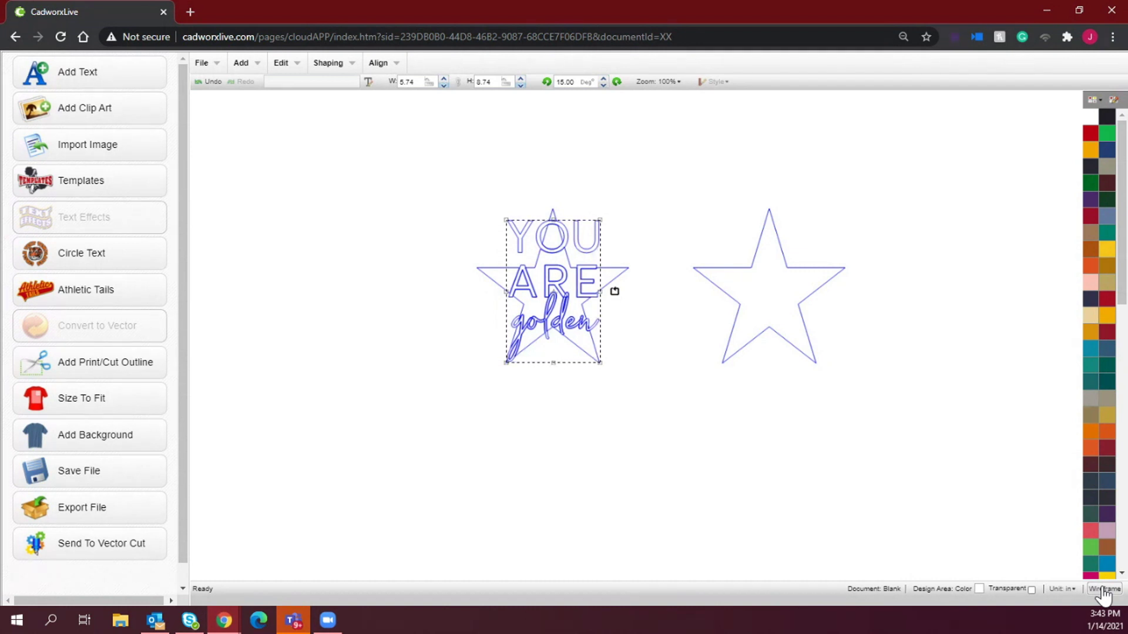
click(1104, 590)
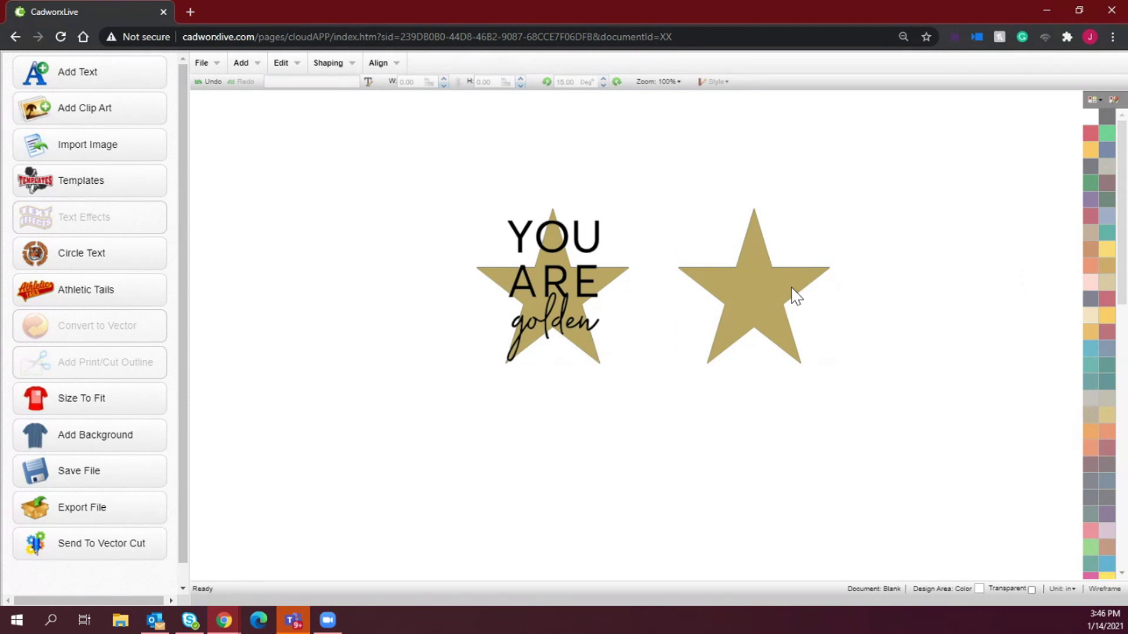
Step: Make the copied star red and lay it over the golden design, slightly lower
click(765, 298)
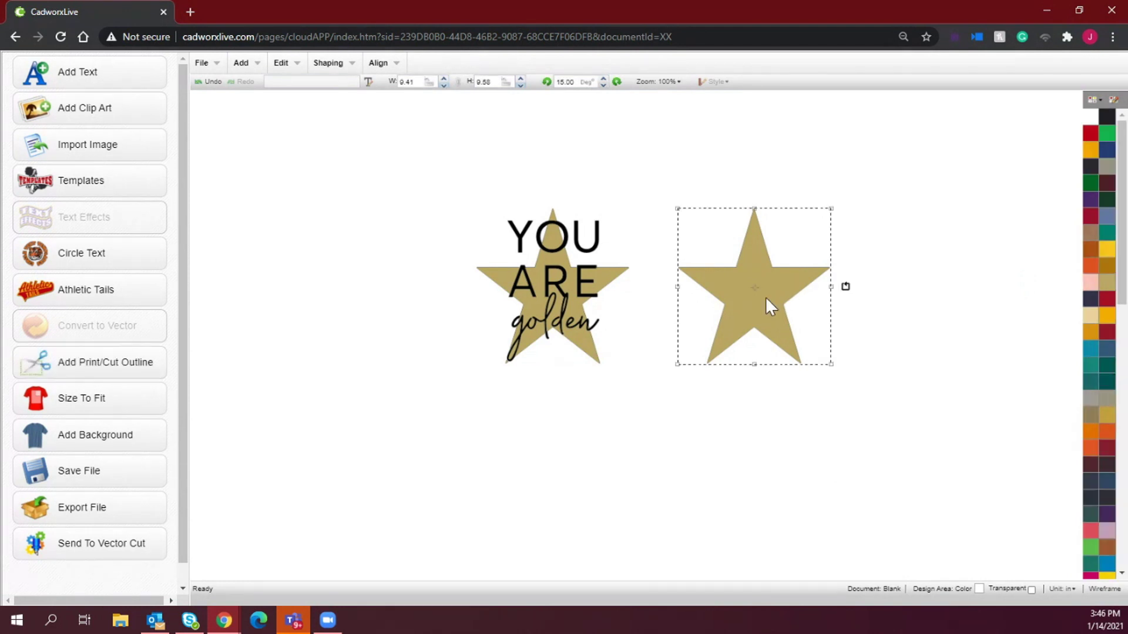
click(1088, 134)
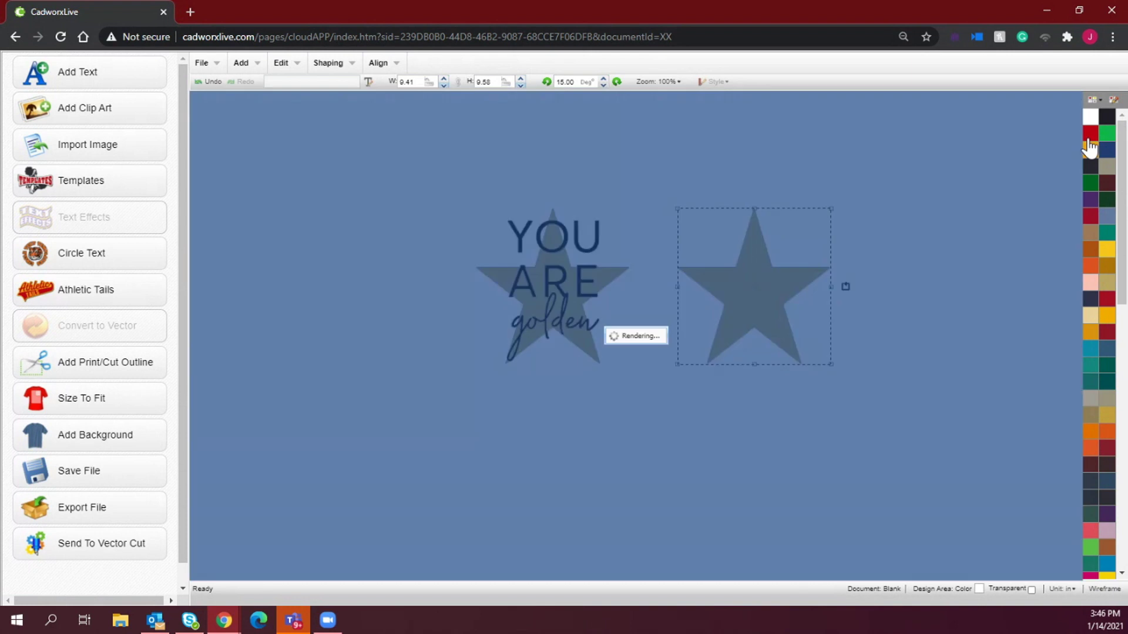
drag(783, 301, 582, 301)
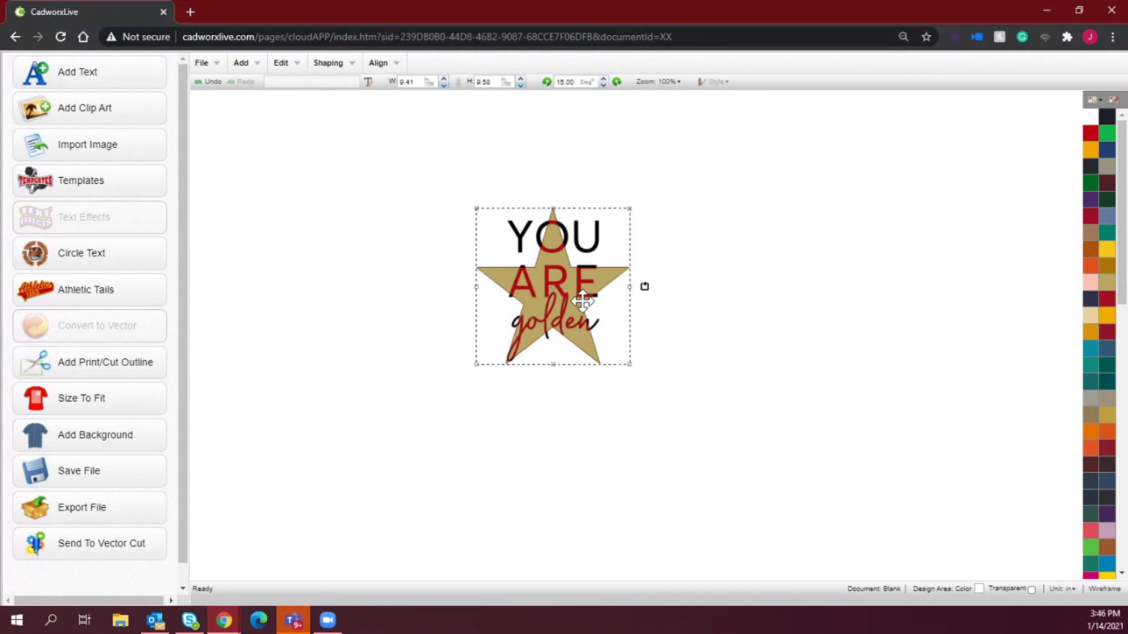
drag(582, 301, 583, 311)
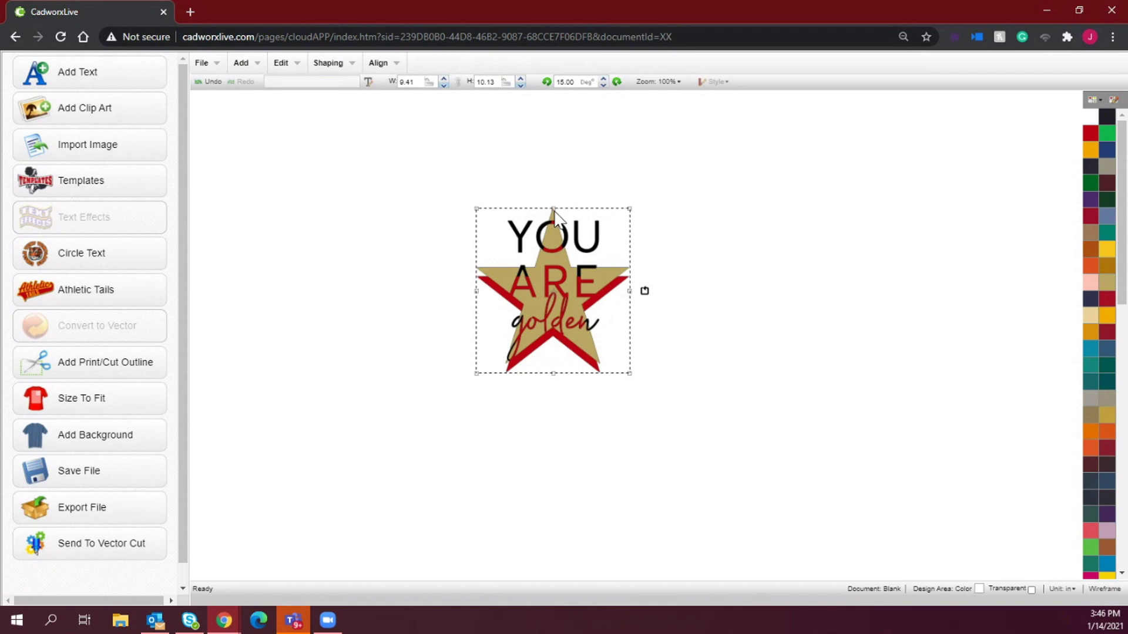
click(378, 63)
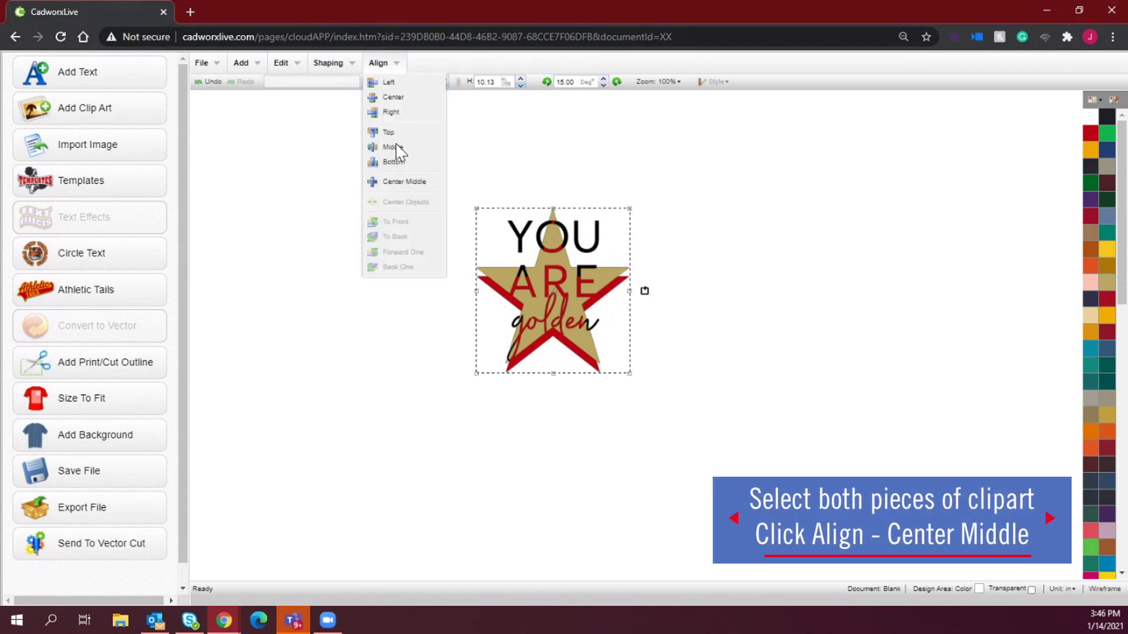
Step: Align the two stars Center Middle and fine-tune the design's position with tiny nudges
click(407, 187)
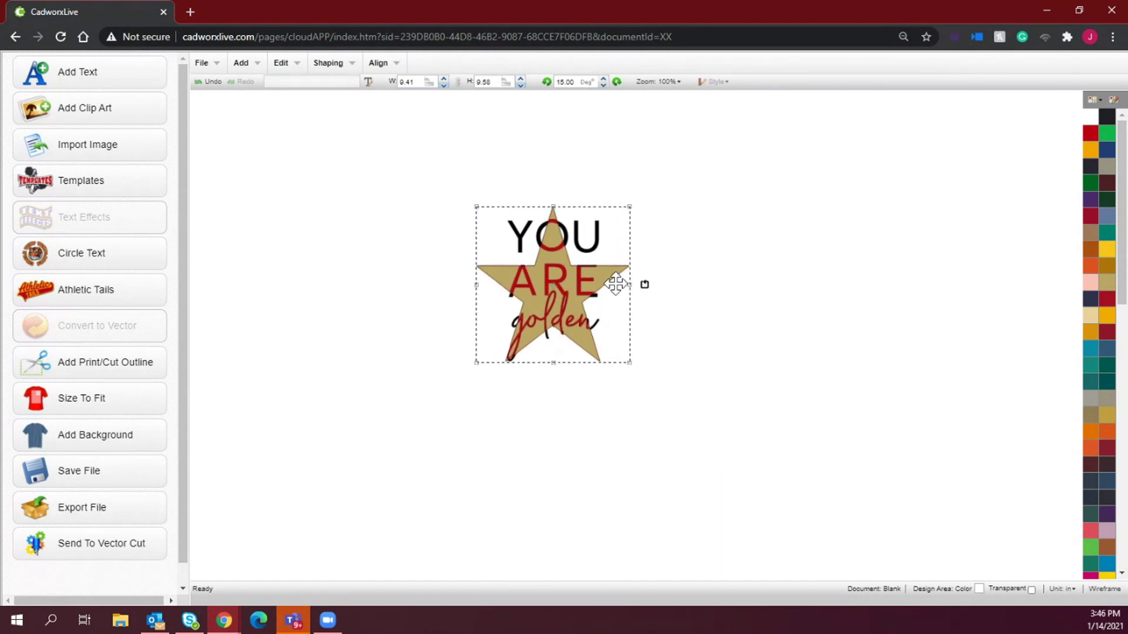
drag(615, 286, 616, 289)
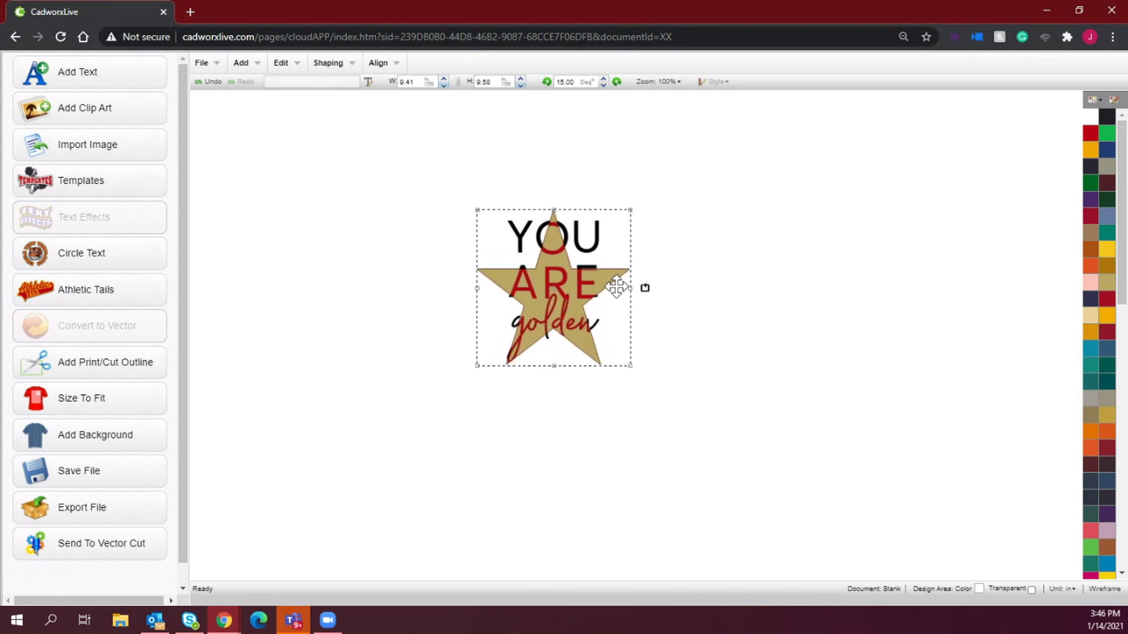
drag(616, 287, 615, 286)
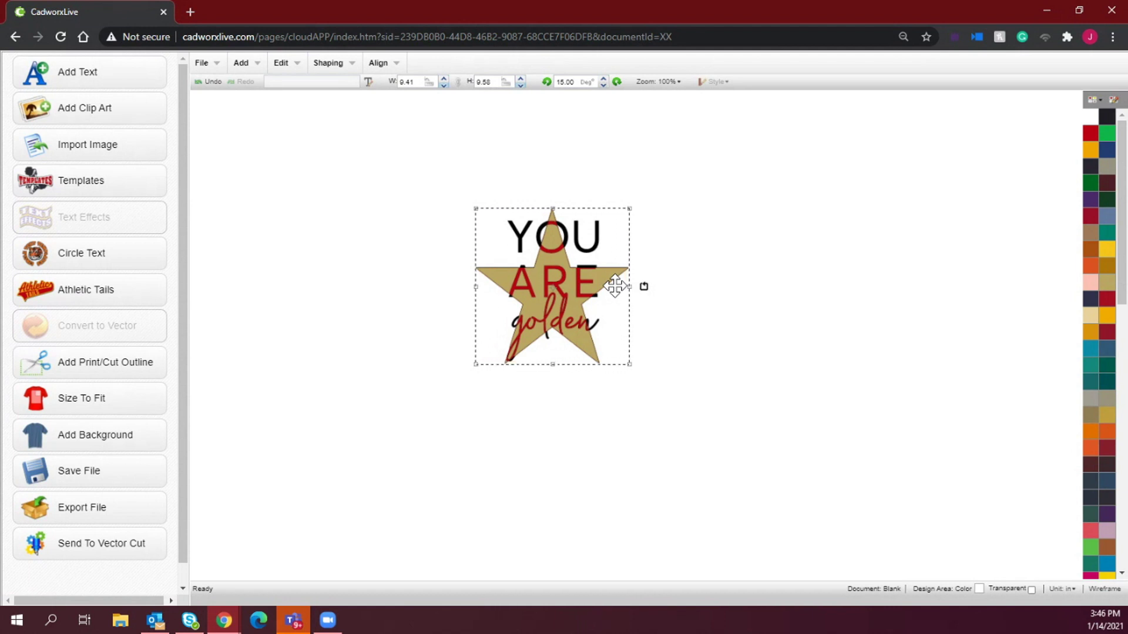
drag(614, 286, 616, 286)
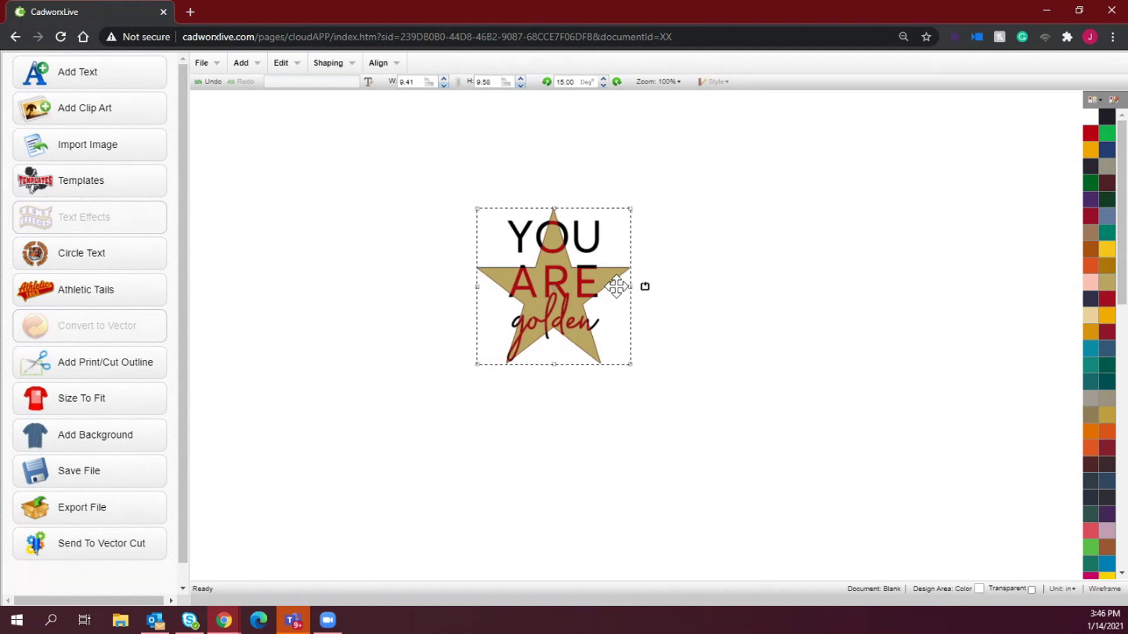
click(709, 295)
Step: Set the gold star aside, Back Minus Front the red star from the text, then move it away
drag(554, 223, 776, 207)
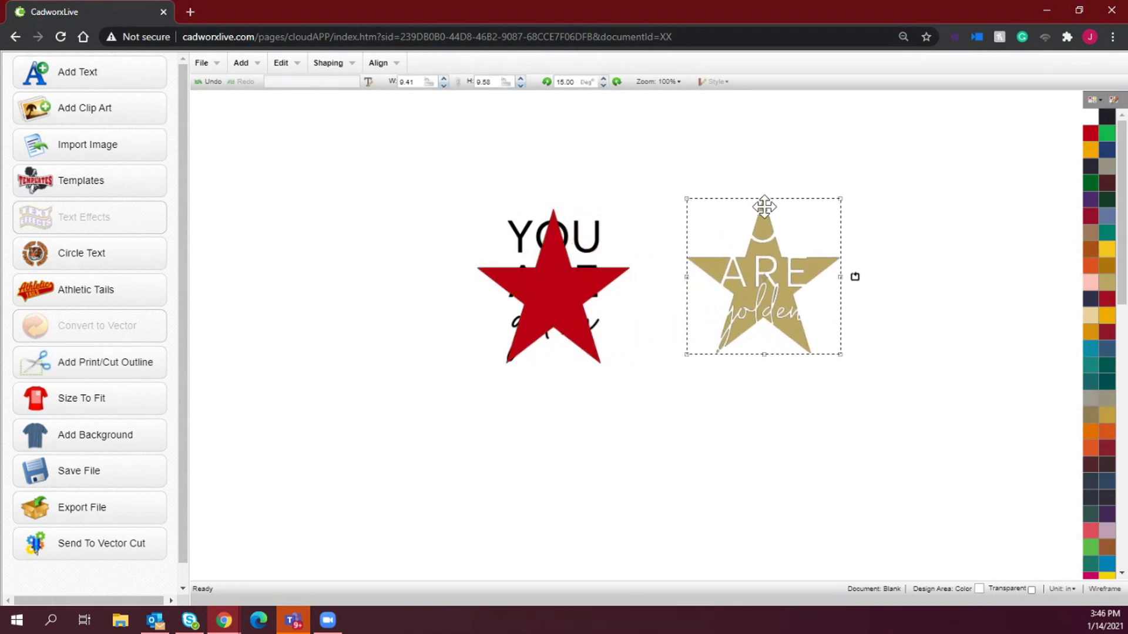
drag(658, 394, 407, 145)
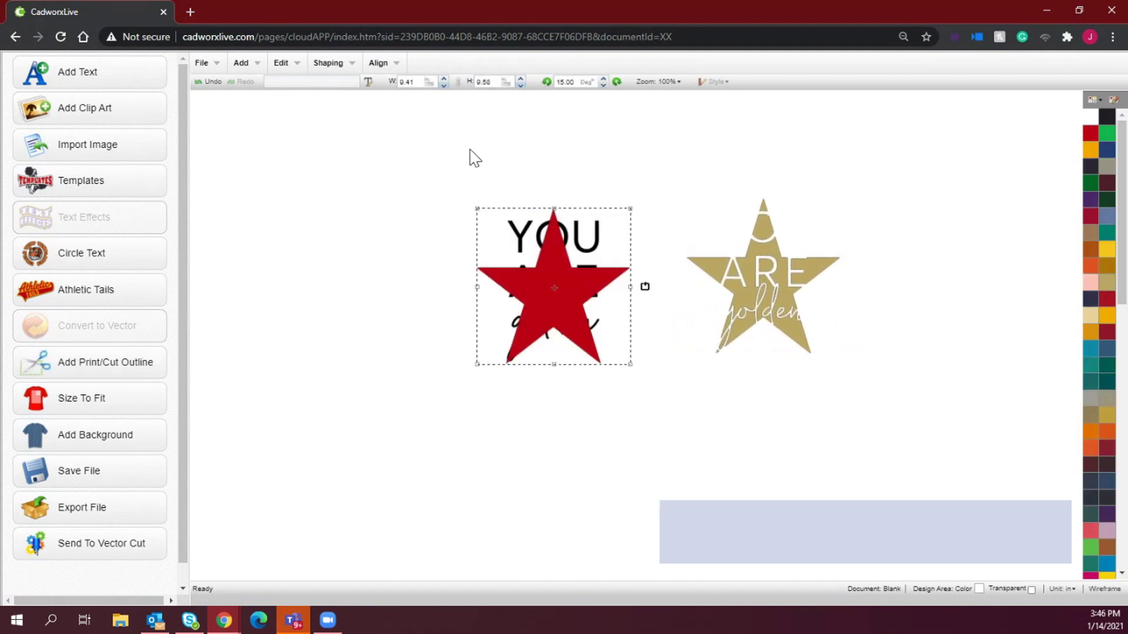
click(345, 66)
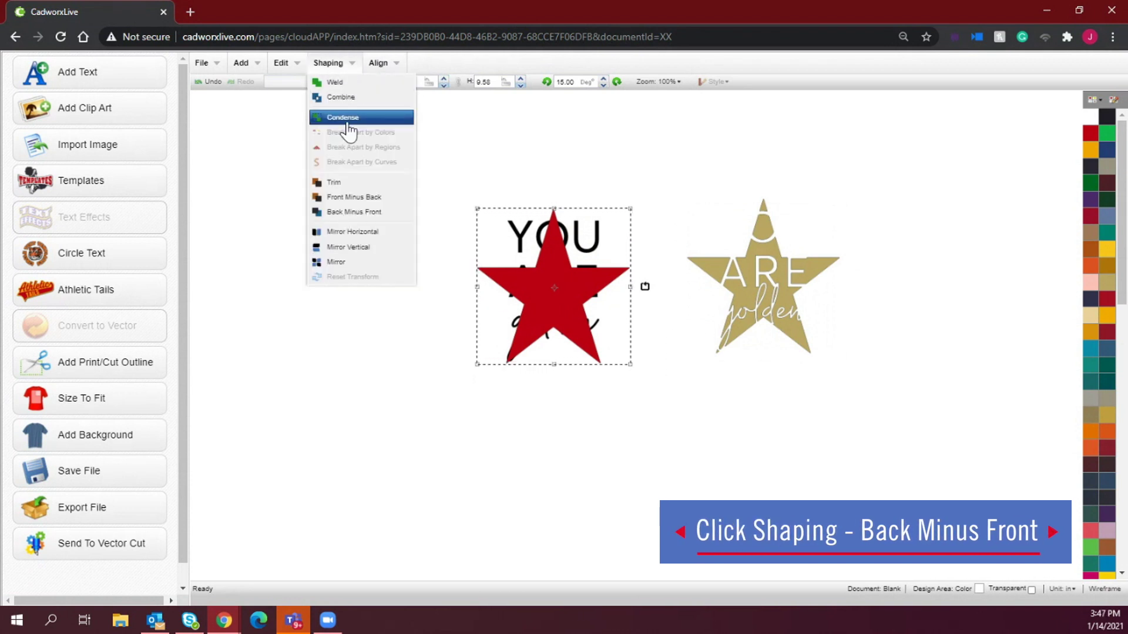
click(363, 212)
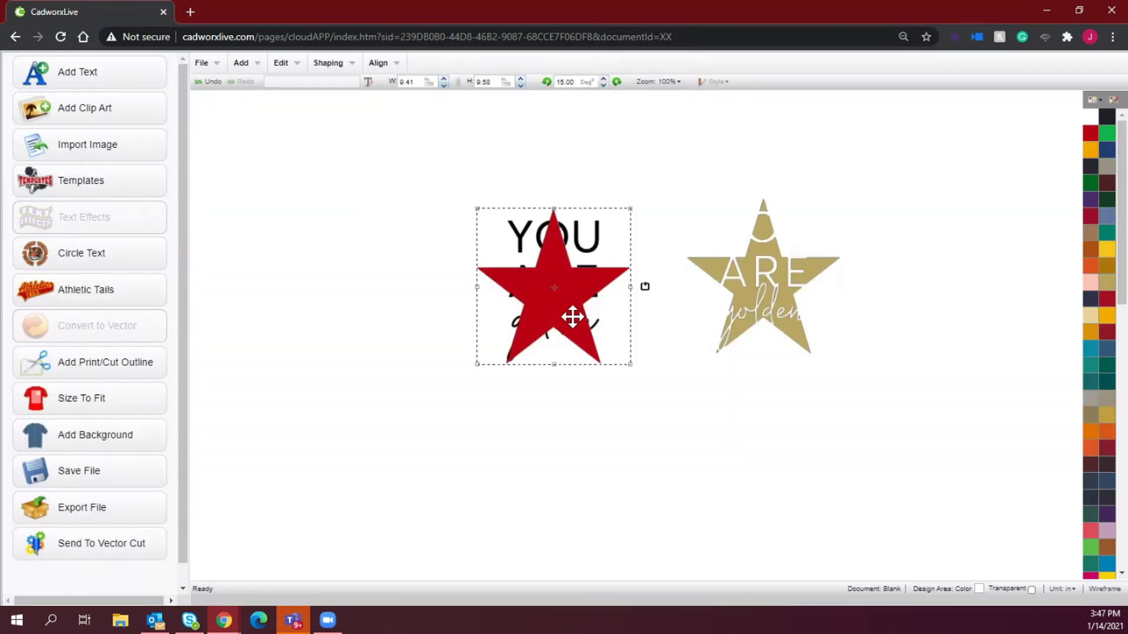
drag(554, 297, 945, 397)
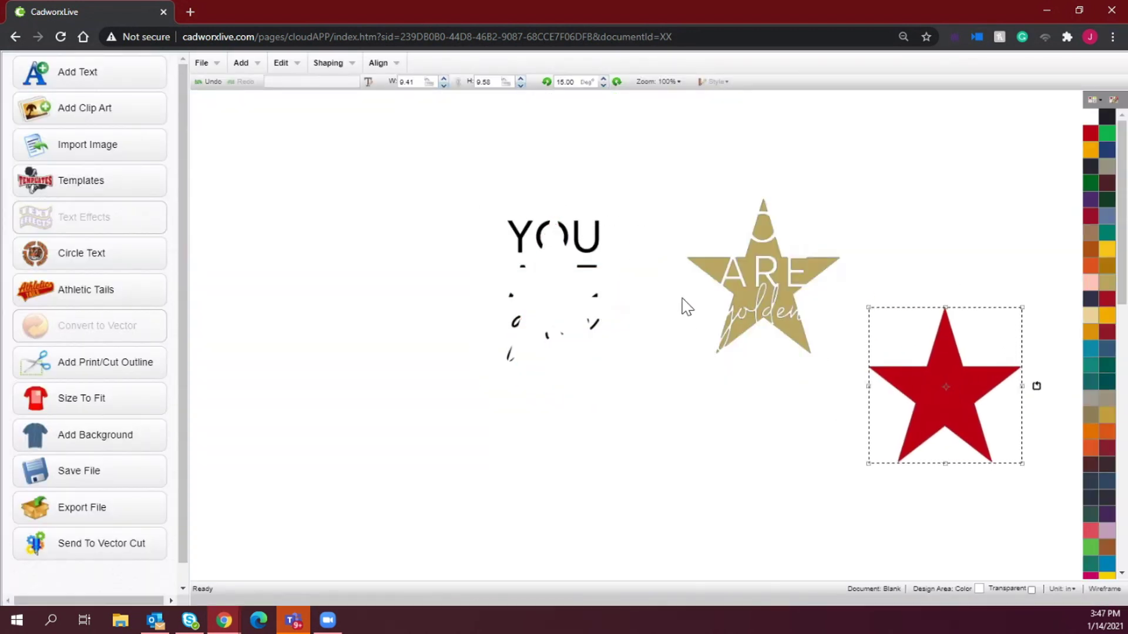
Step: Place the knocked-out gold star back over the leftover YOU text, aligned
drag(738, 287, 529, 299)
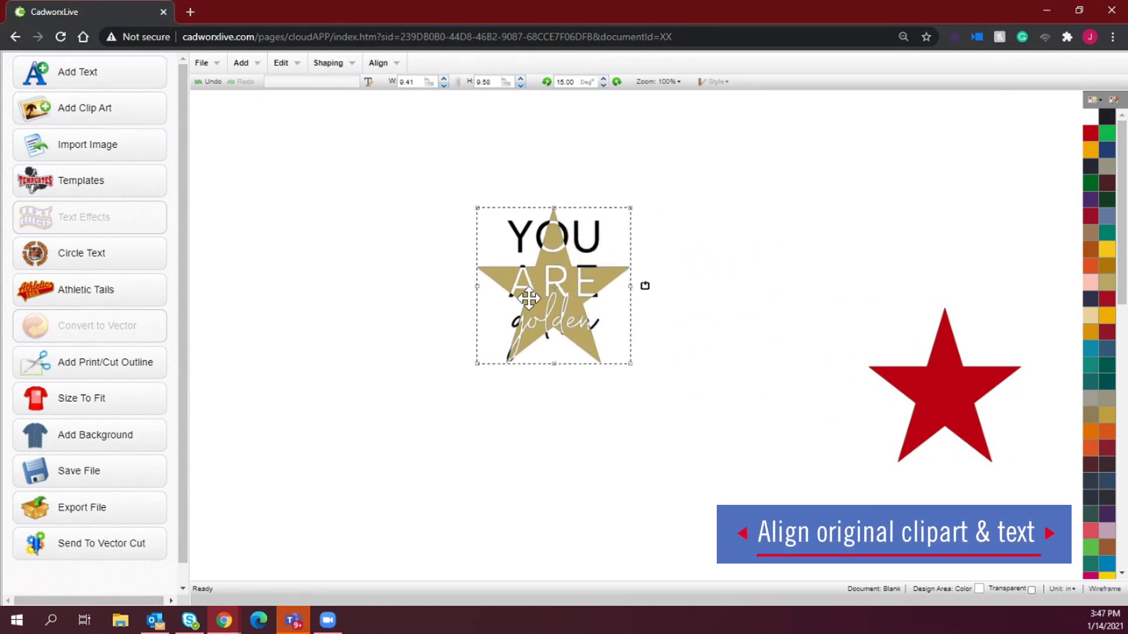
drag(528, 298, 529, 299)
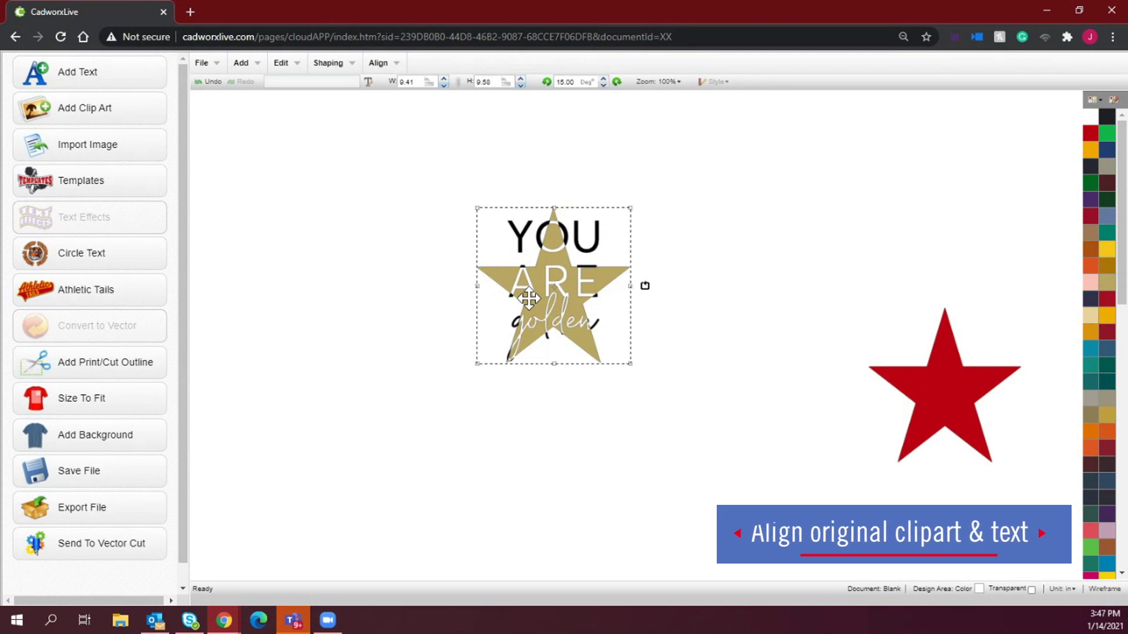